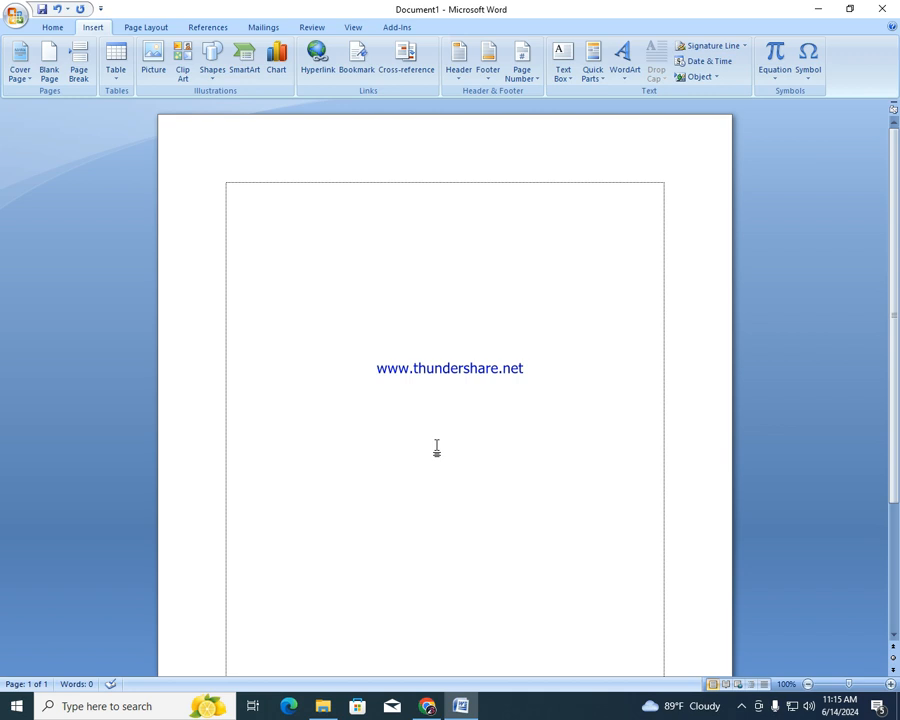
- Insert a page break to start a second page and look over both pages
key("ctrl+Return")
scroll(430, 455, "down", 4)
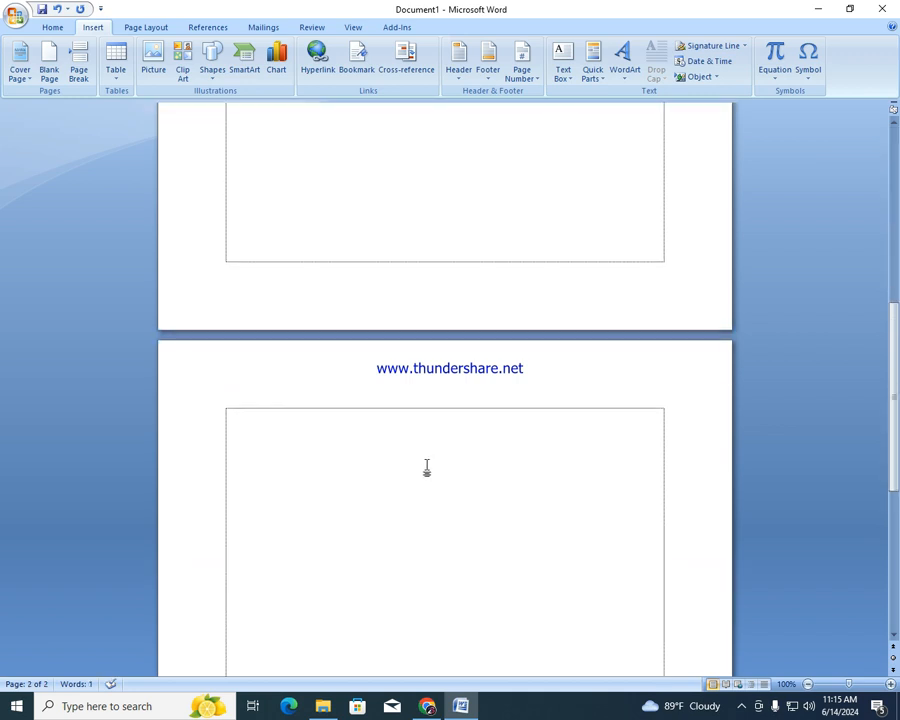
scroll(388, 443, "up", 8)
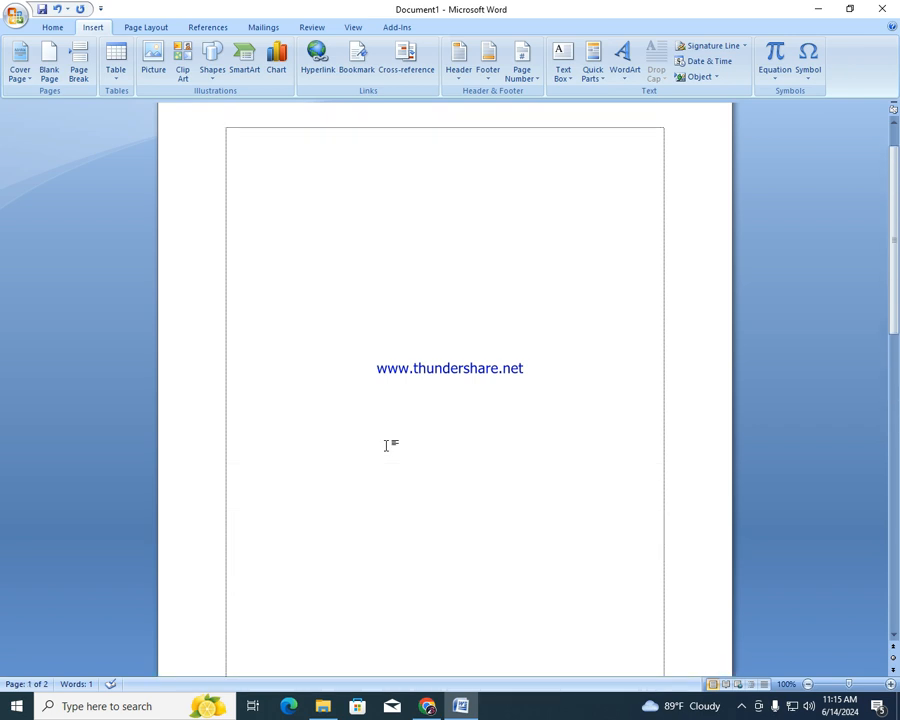
scroll(388, 443, "down", 5)
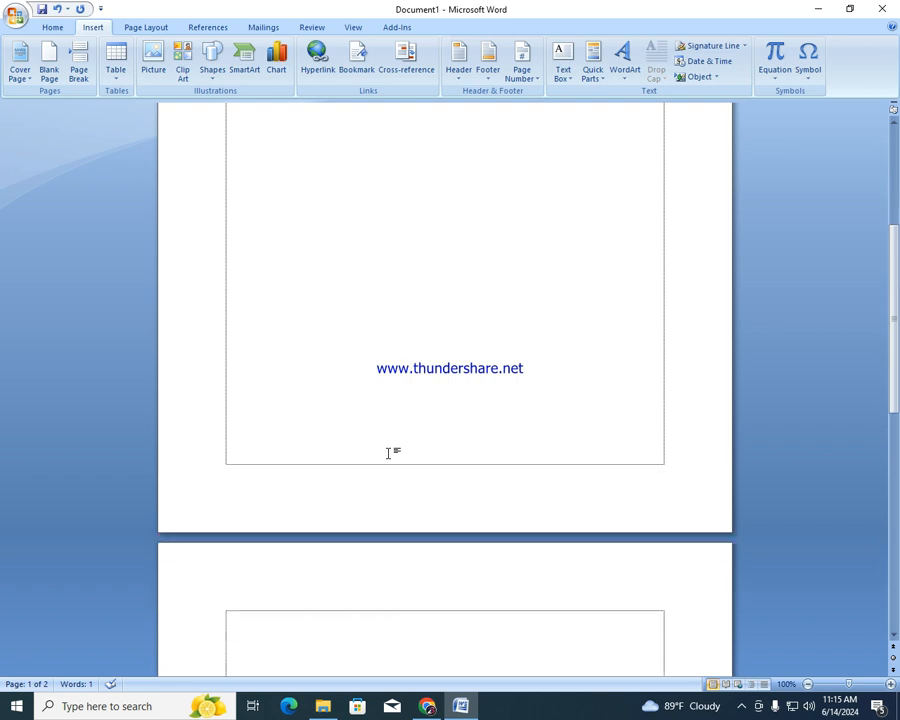
scroll(389, 453, "down", 5)
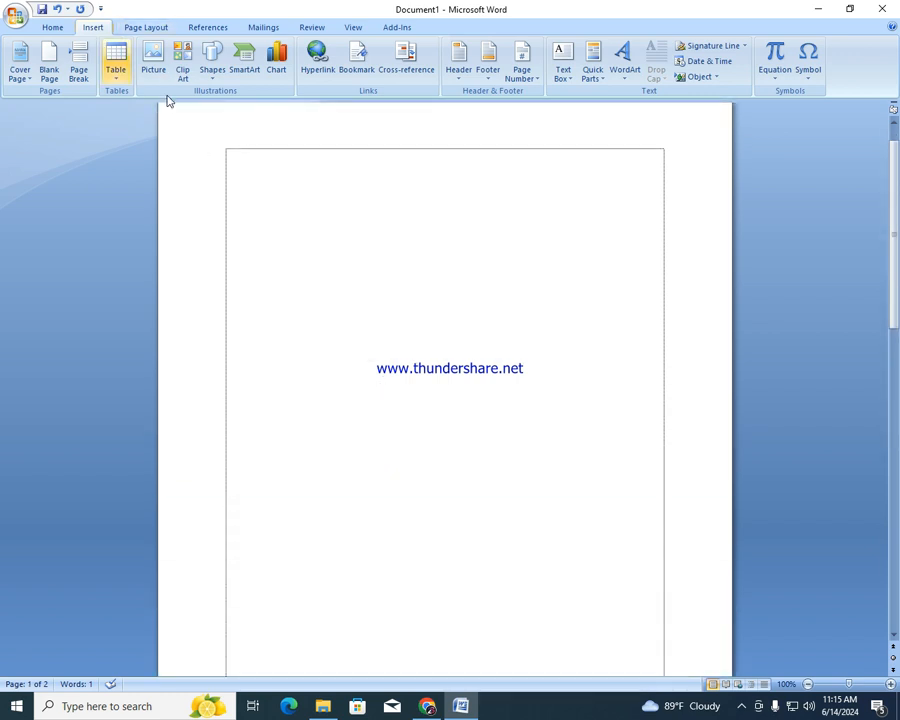
scroll(466, 541, "down", 4)
scroll(466, 541, "down", 5)
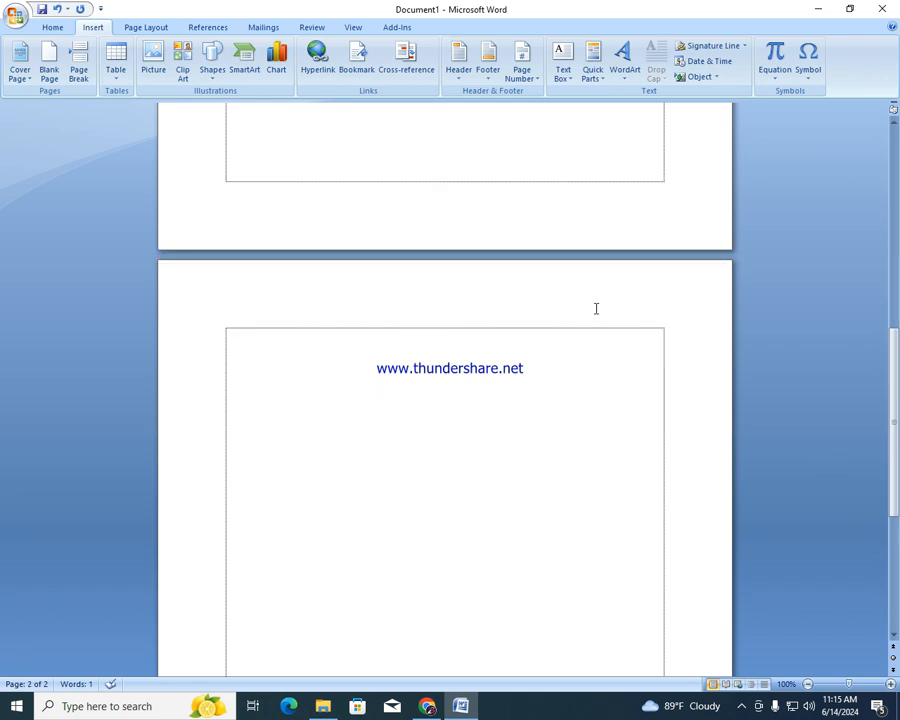
- Add another page break on the second page to create a third page
left_click(78, 62)
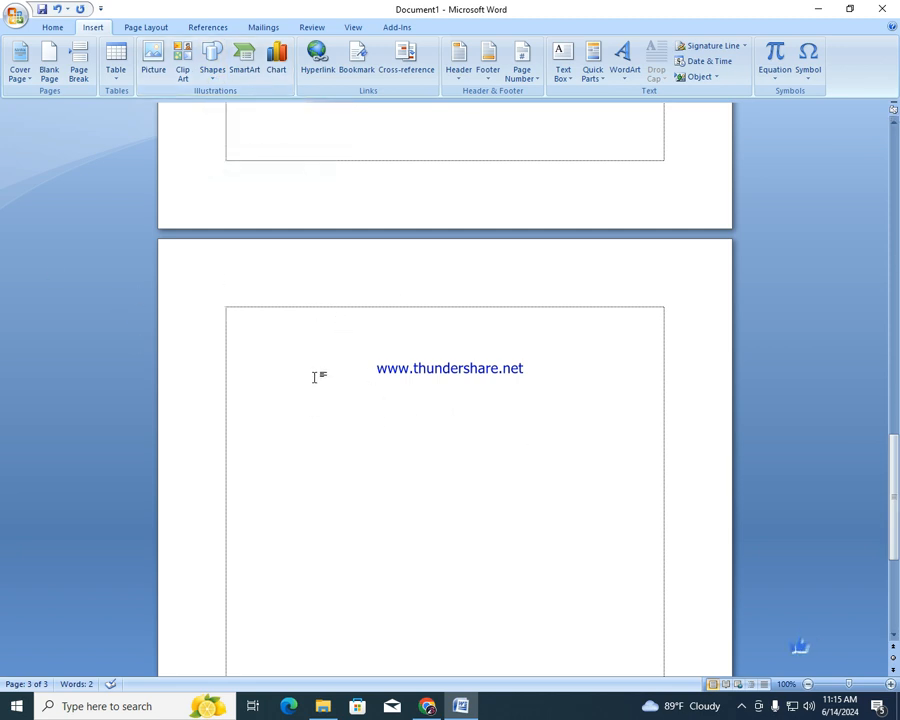
scroll(314, 378, "down", 3)
scroll(314, 378, "up", 2)
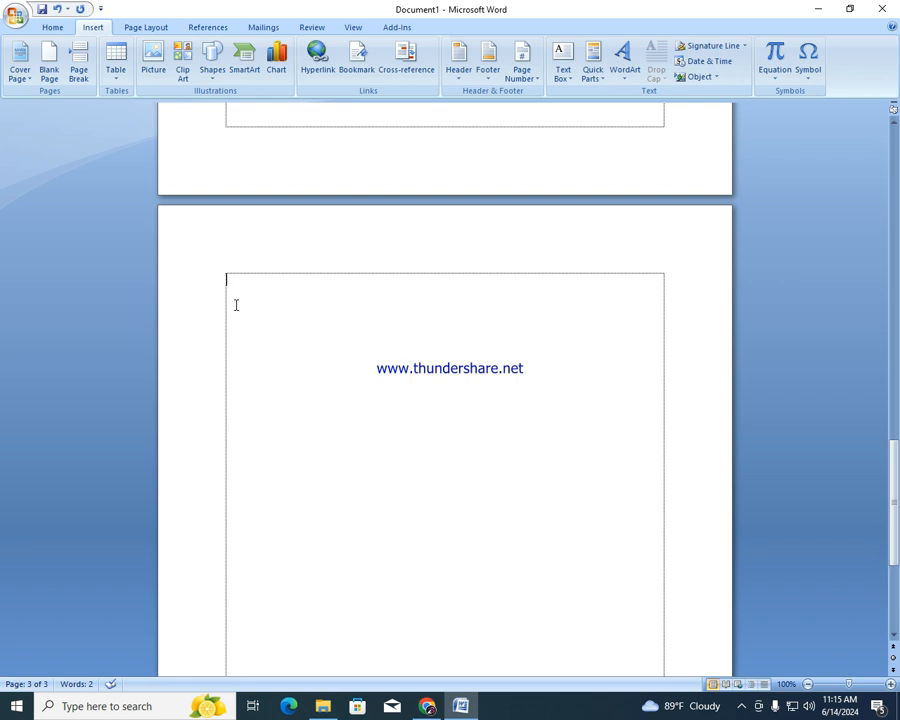
- Delete both page breaks so the document has a single blank page
key("BackSpace")
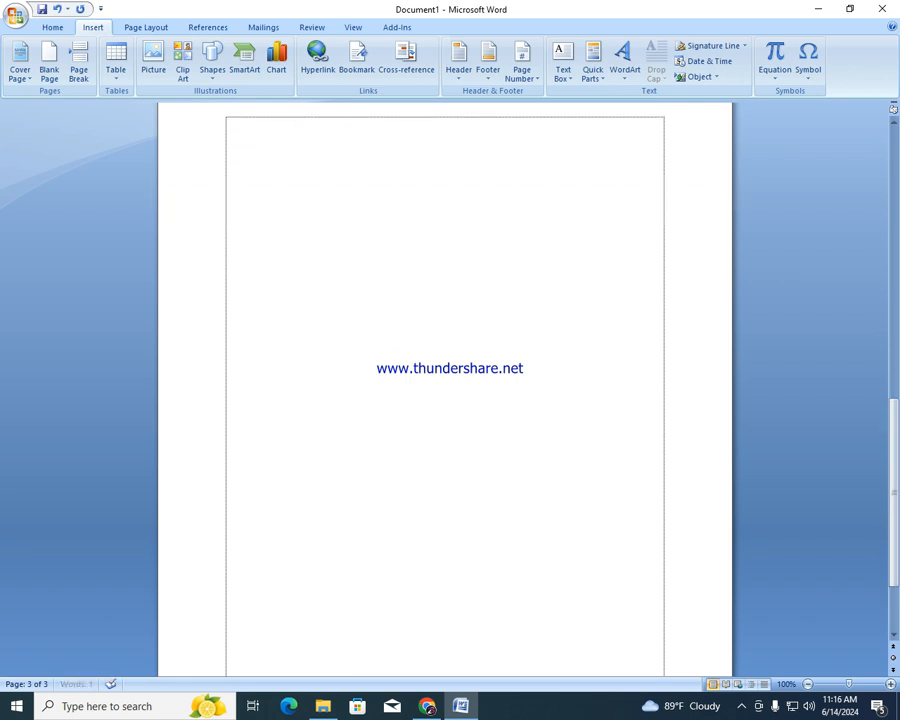
scroll(230, 312, "up", 15)
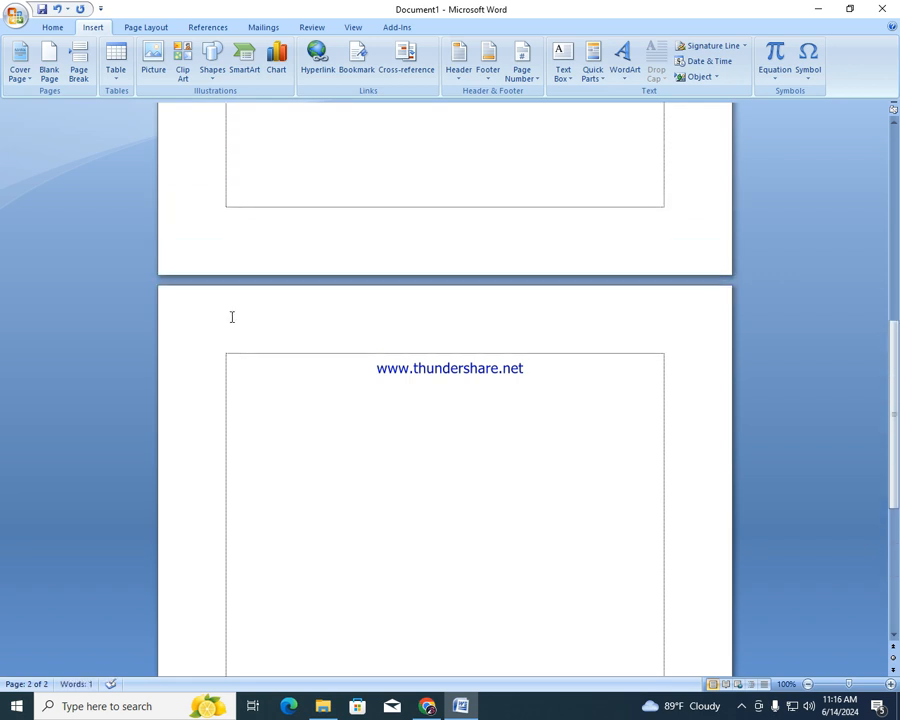
scroll(227, 307, "up", 2)
left_click(236, 188)
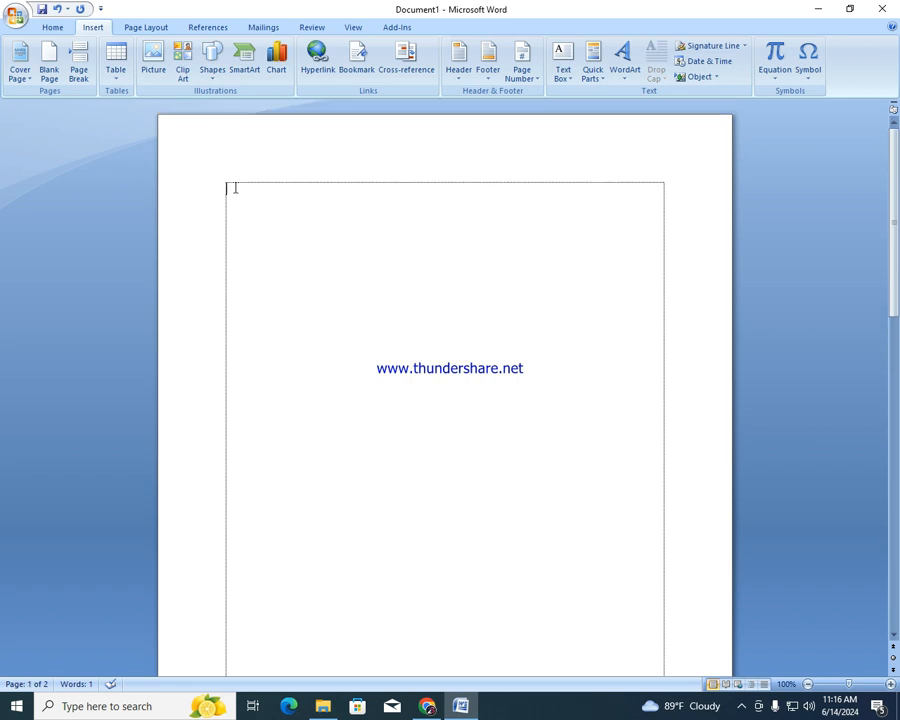
key("Delete")
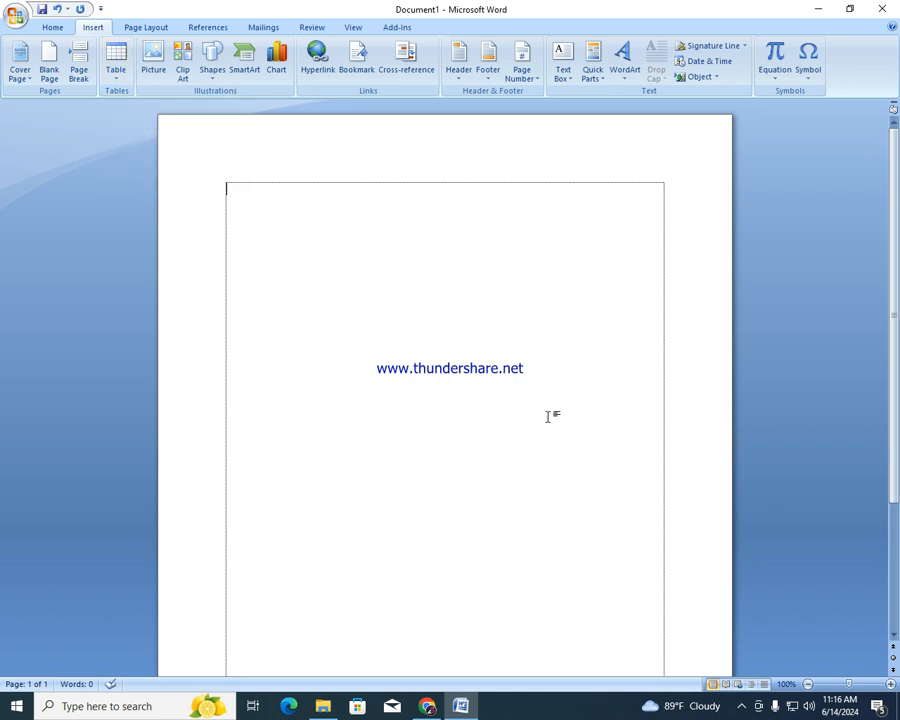
- Insert a table with six columns and seven rows at the beginning of the page
left_click(117, 60)
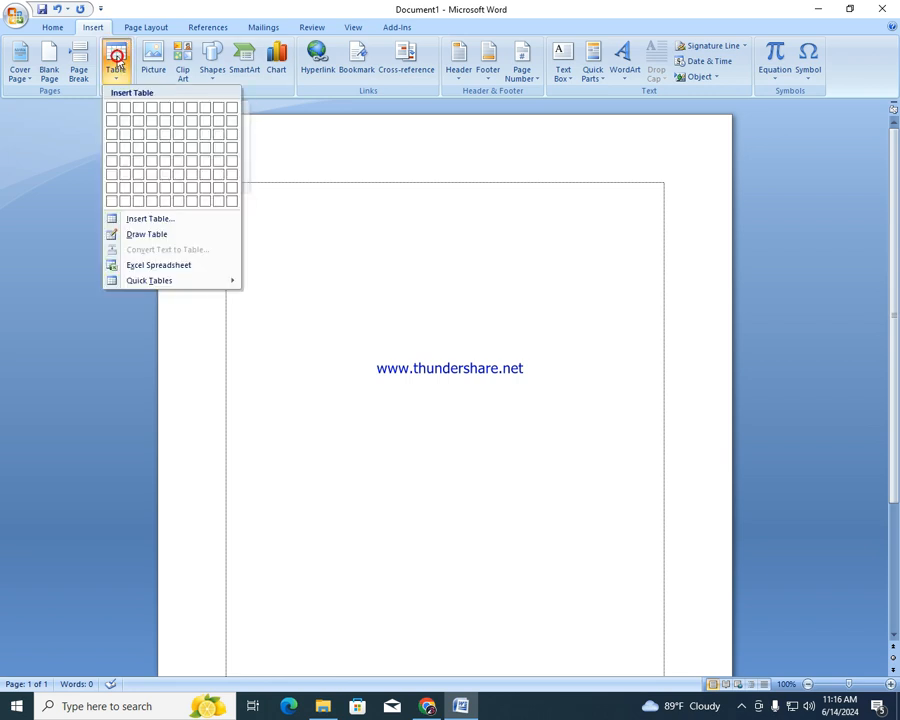
left_click(177, 187)
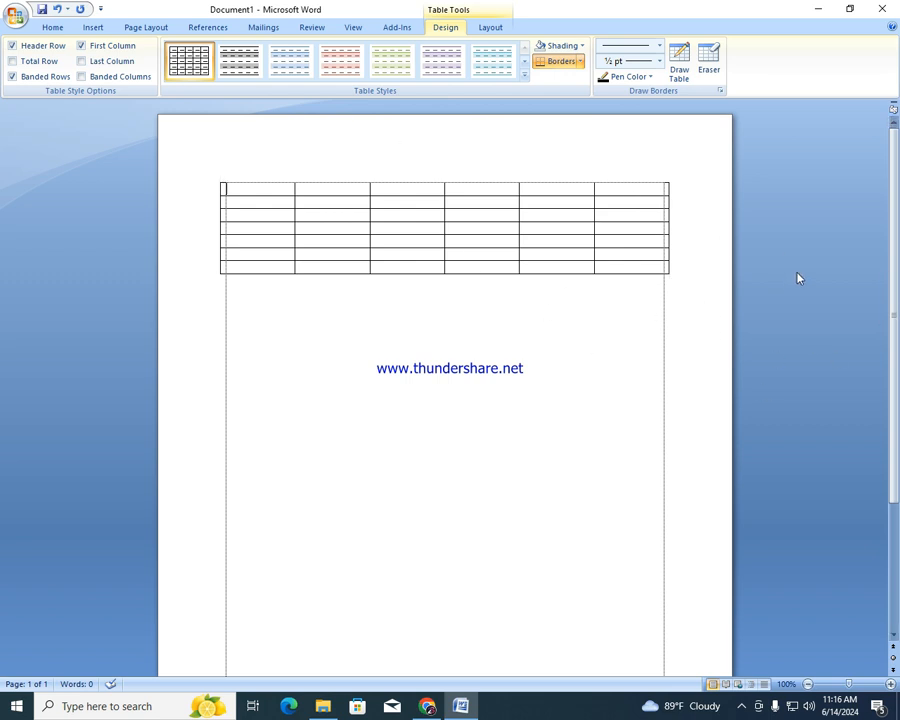
left_click(90, 27)
left_click(120, 70)
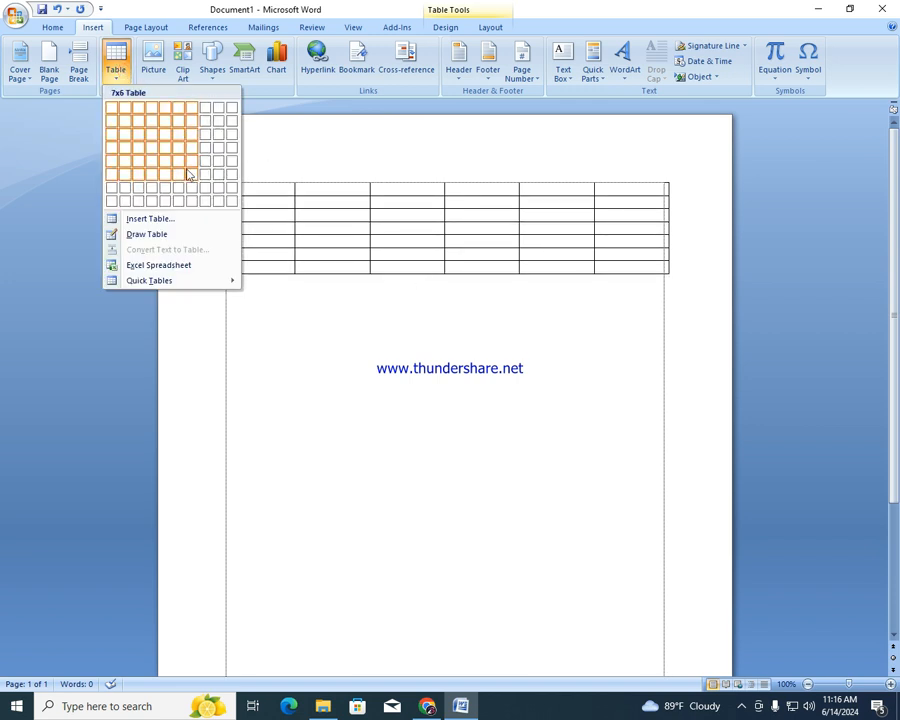
left_click(398, 310)
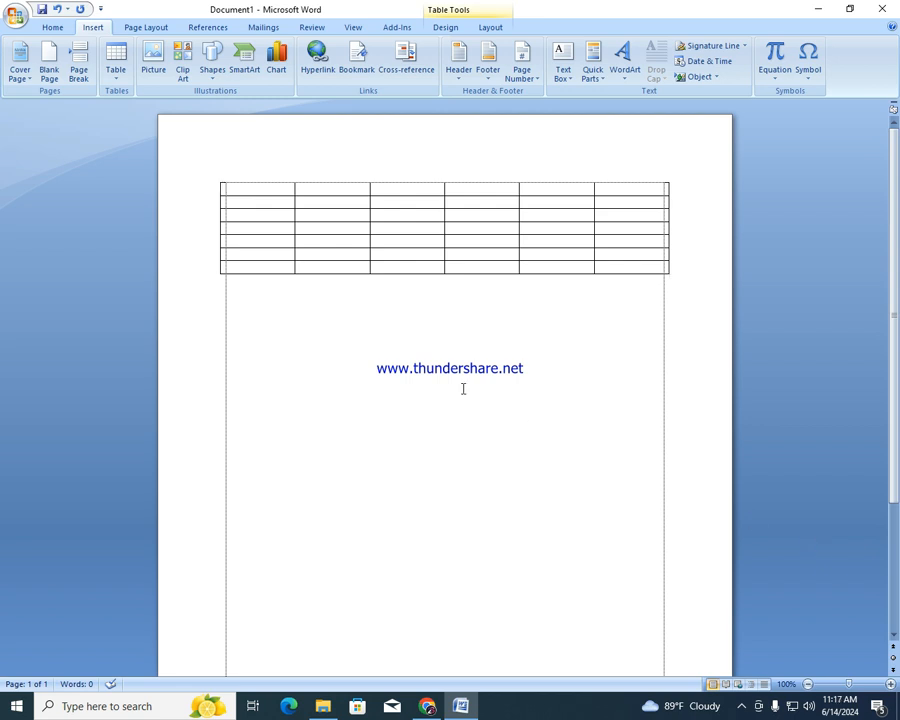
left_click(249, 179)
left_click(310, 354)
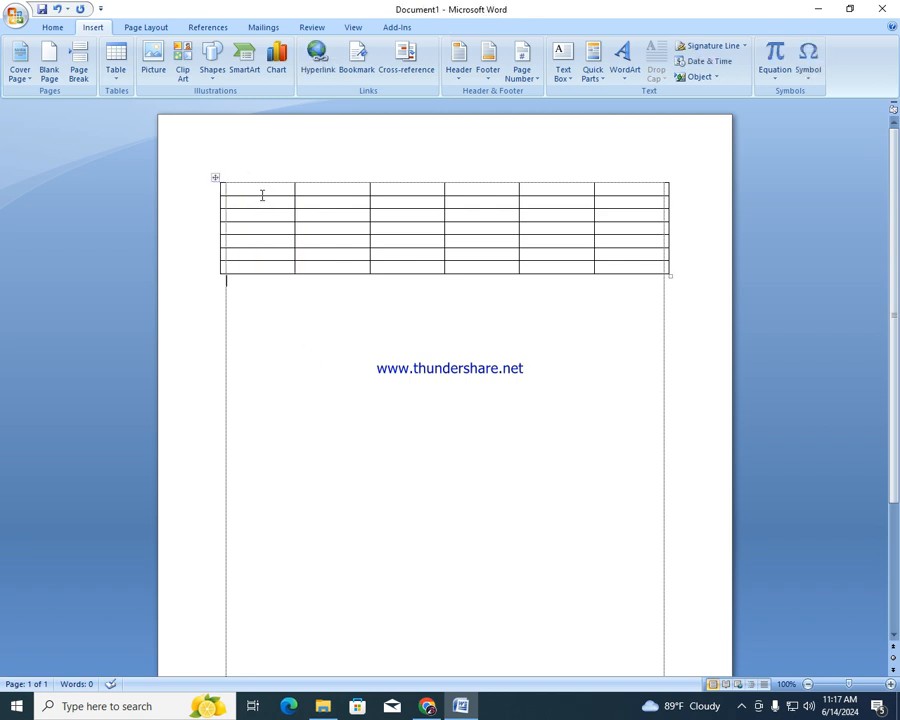
- Select the table's columns one at a time from the first to the last, and clear the selection
left_click_drag(259, 188, 263, 267)
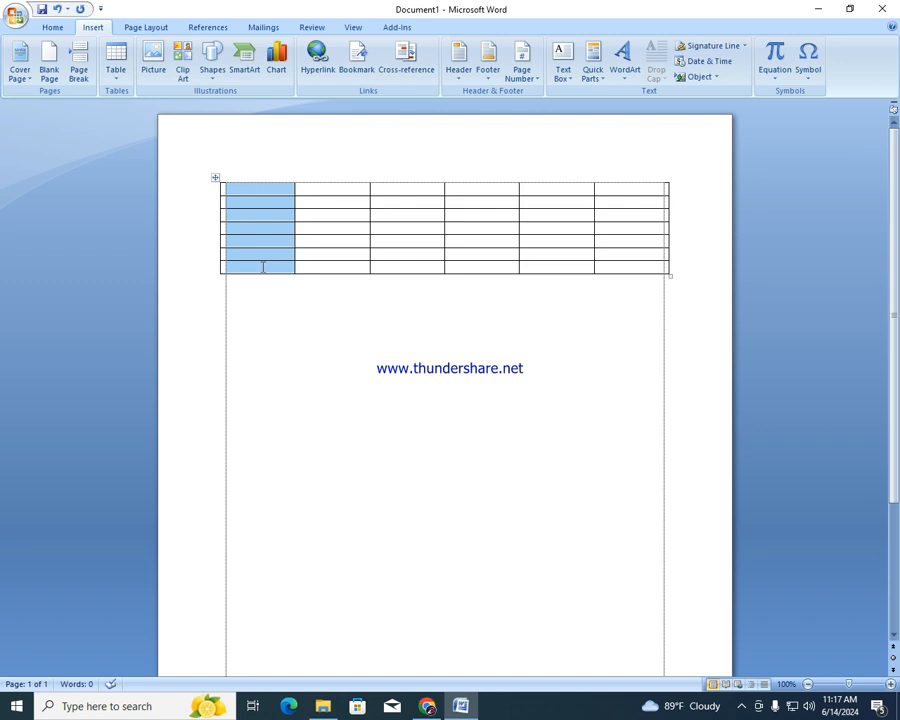
left_click(332, 172)
left_click(414, 174)
left_click(453, 174)
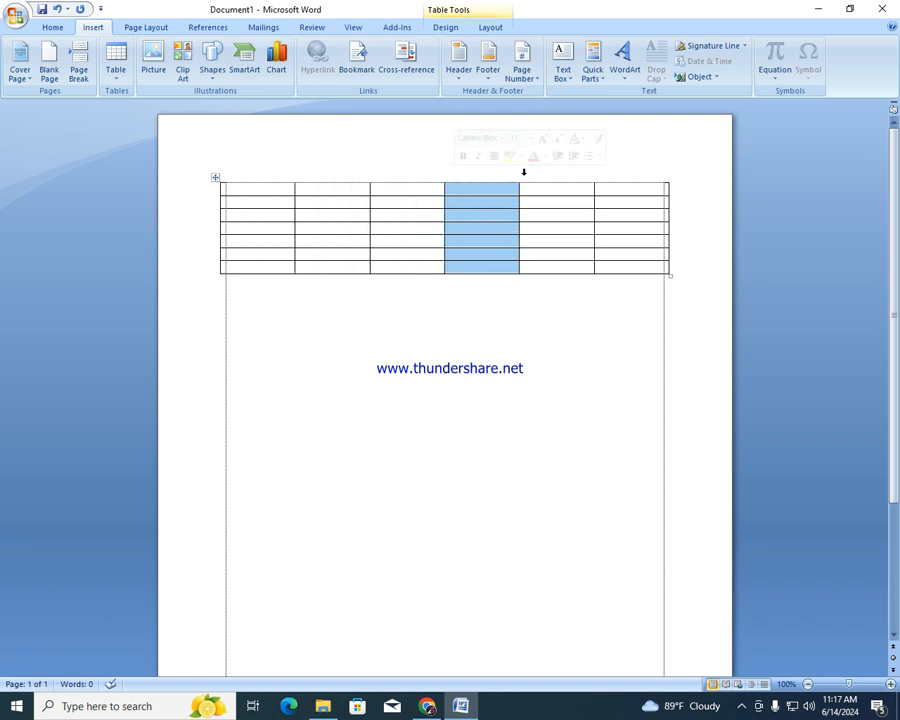
left_click(535, 174)
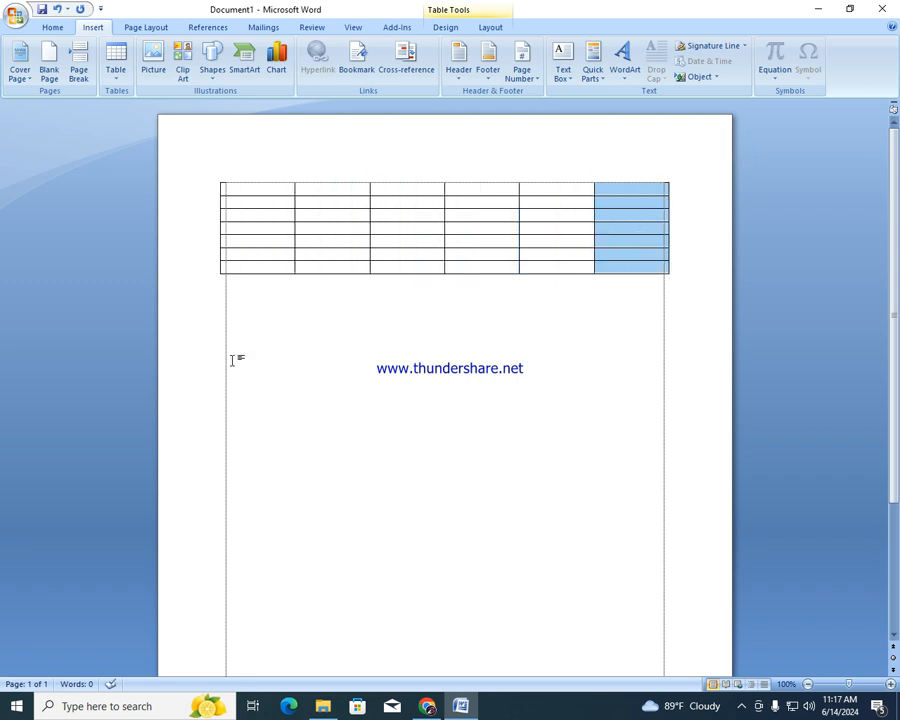
left_click(317, 408)
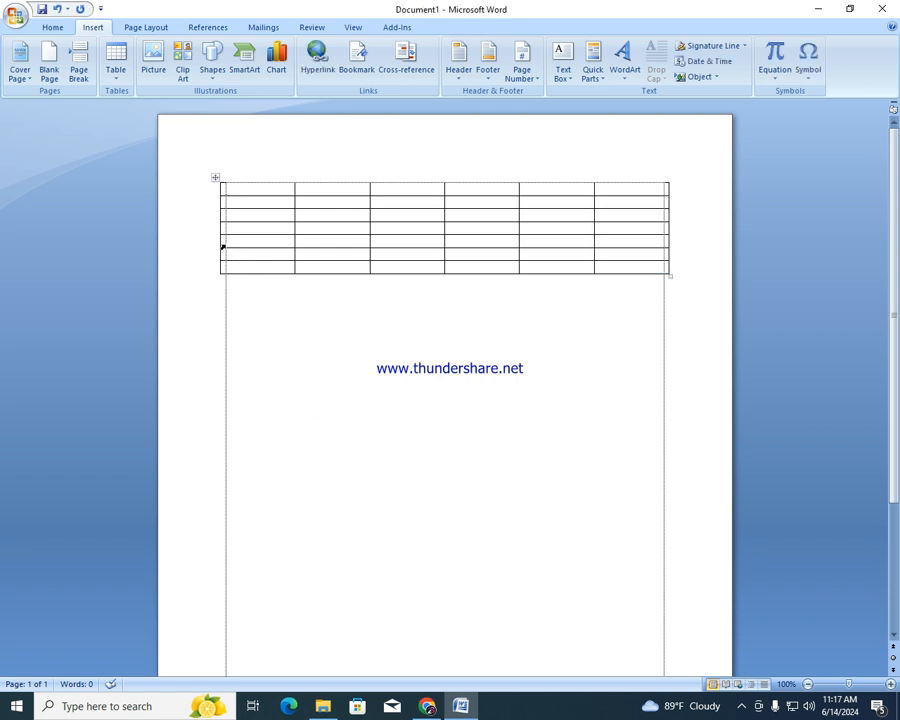
- Select the table's first, second and fourth rows one at a time
left_click(210, 195)
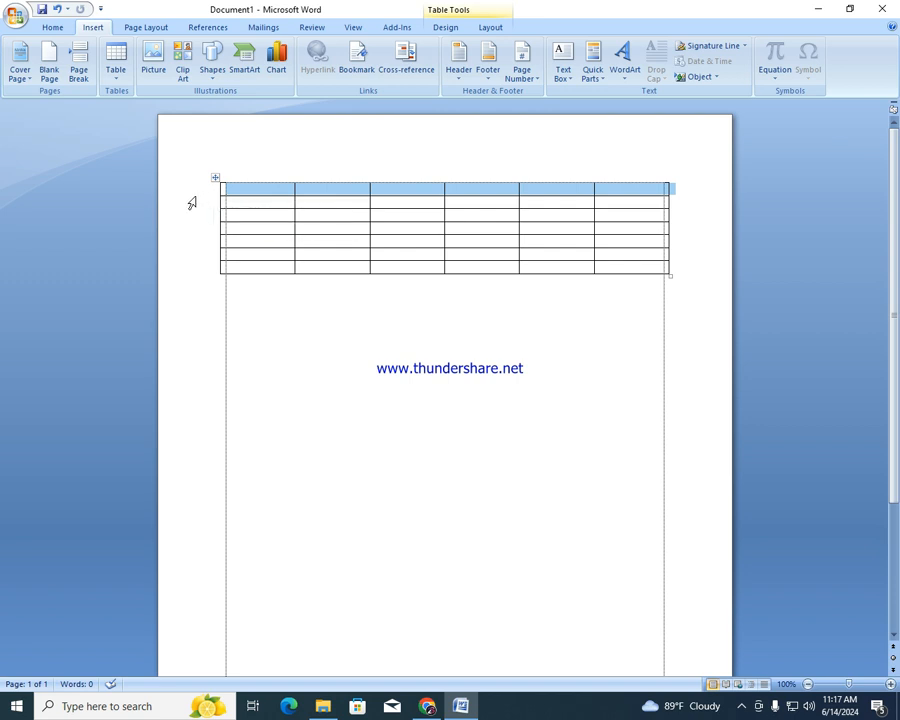
left_click(205, 202)
left_click(315, 313)
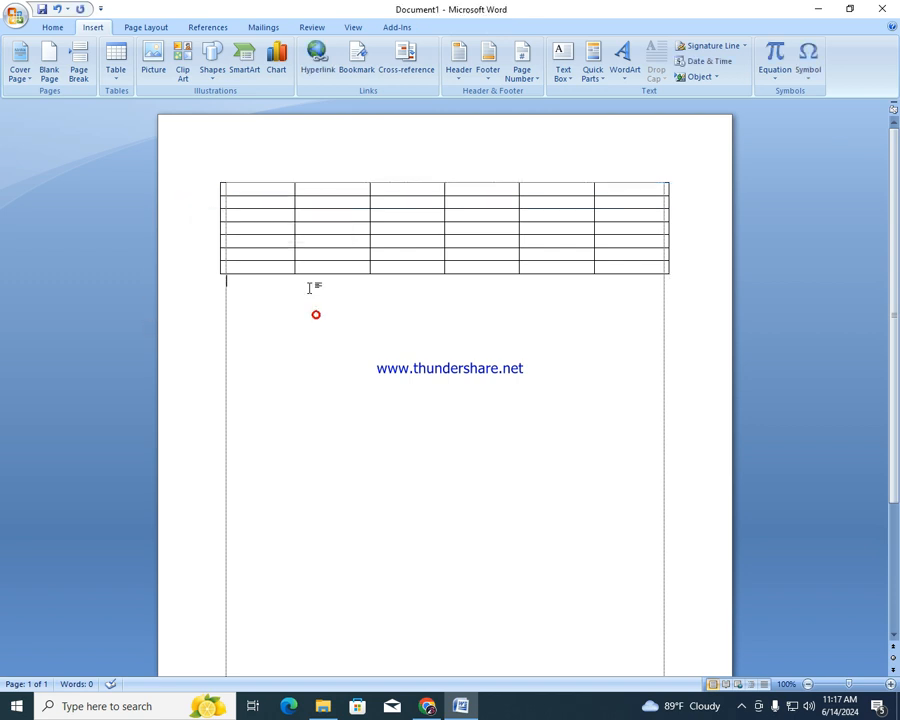
left_click(205, 228)
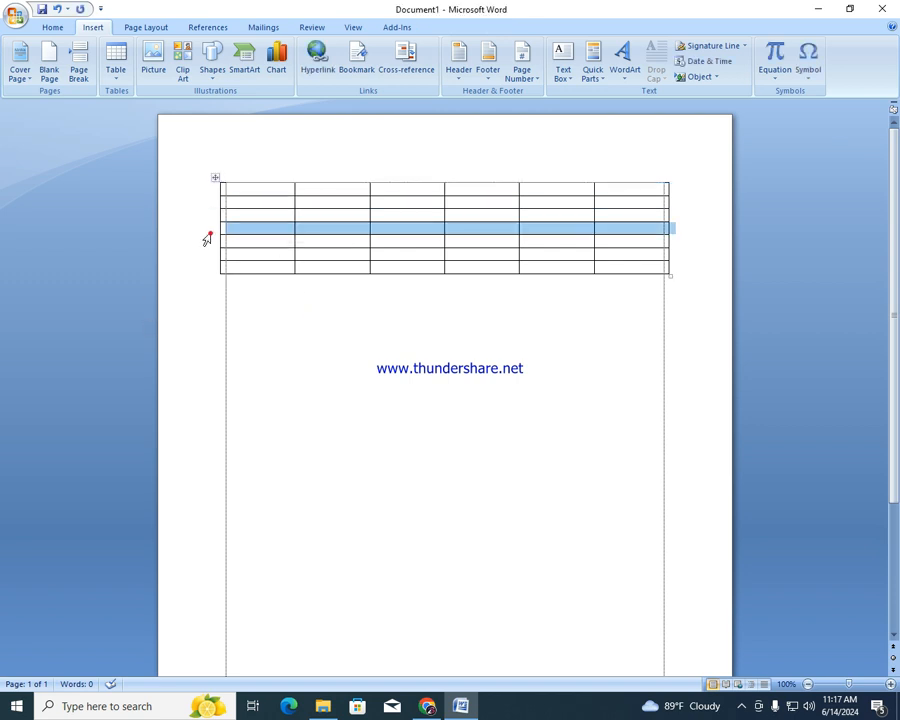
- Select the table's whole first column, then its whole second row, clearing the selection after each
left_click(257, 176)
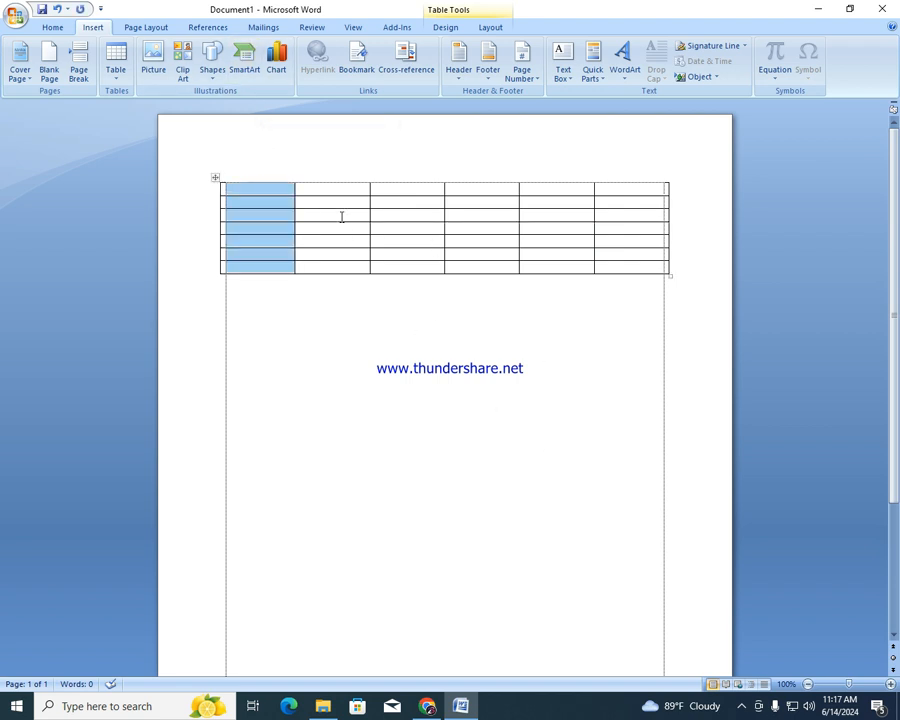
left_click(323, 380)
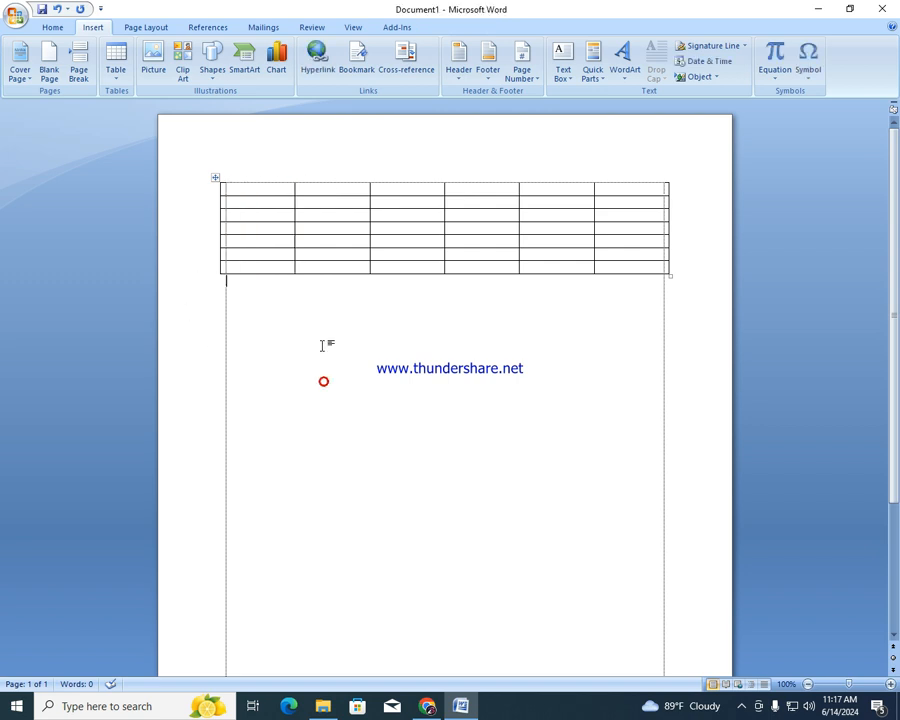
left_click(199, 205)
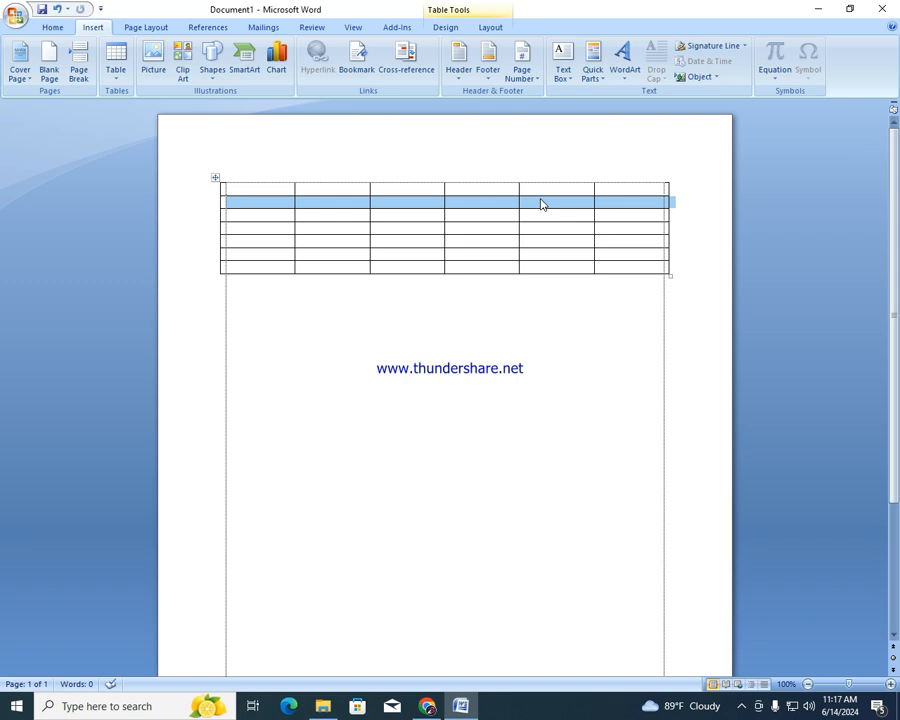
left_click(488, 320)
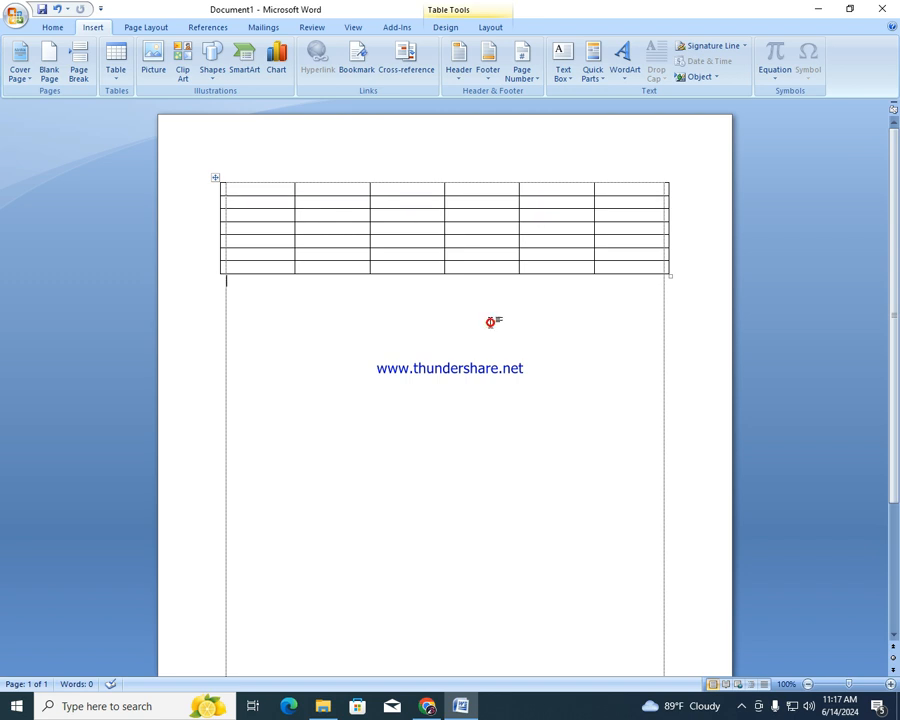
- Select single table cells one at a time: the first cell, and the third and fourth cells of the fourth row
left_click(222, 188)
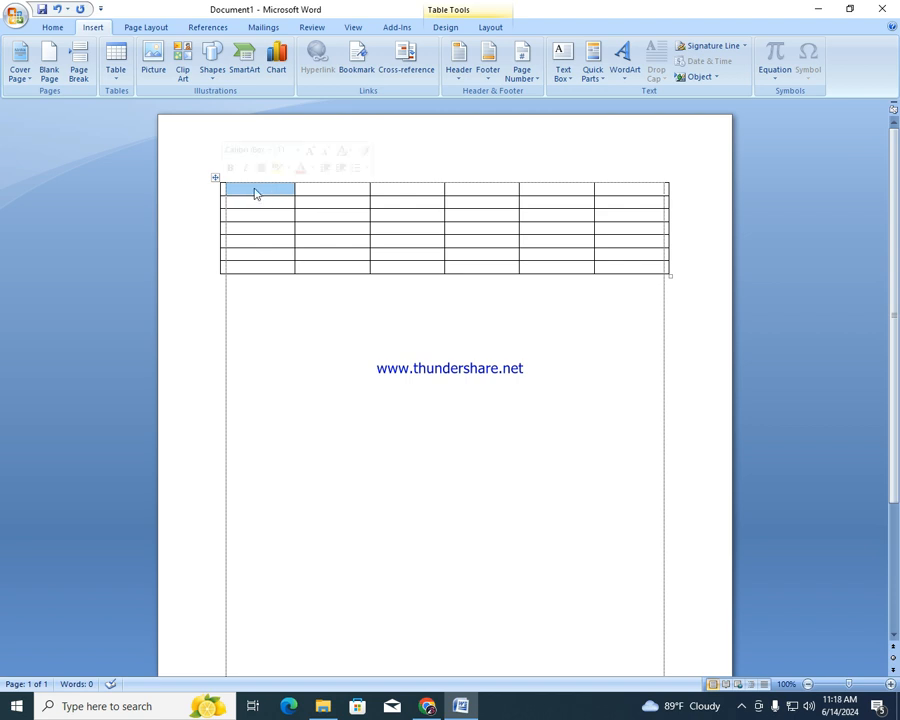
left_click(253, 187)
left_click(372, 229)
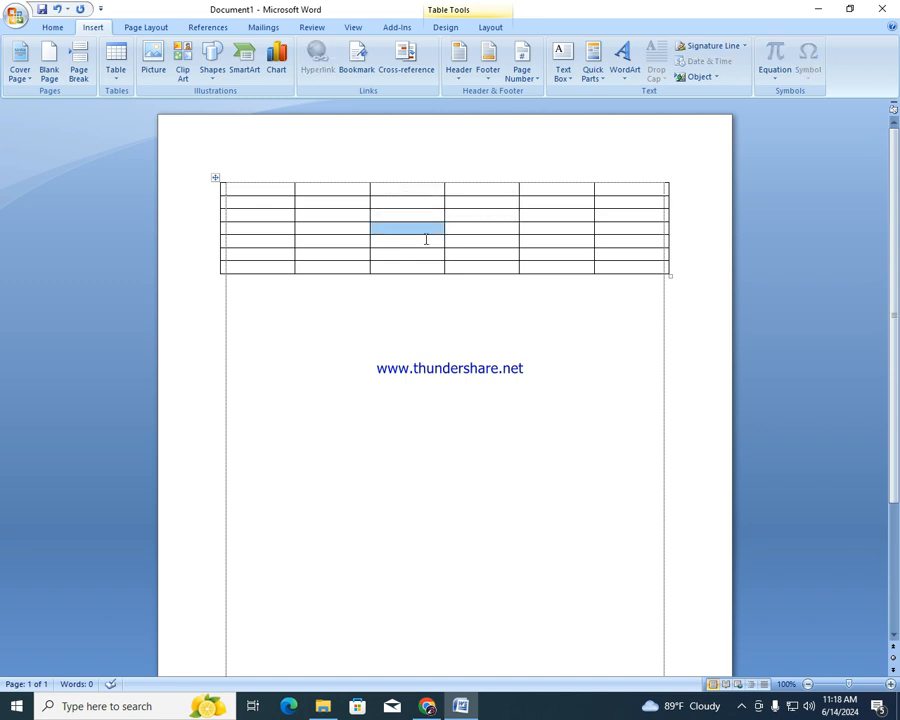
left_click(446, 231)
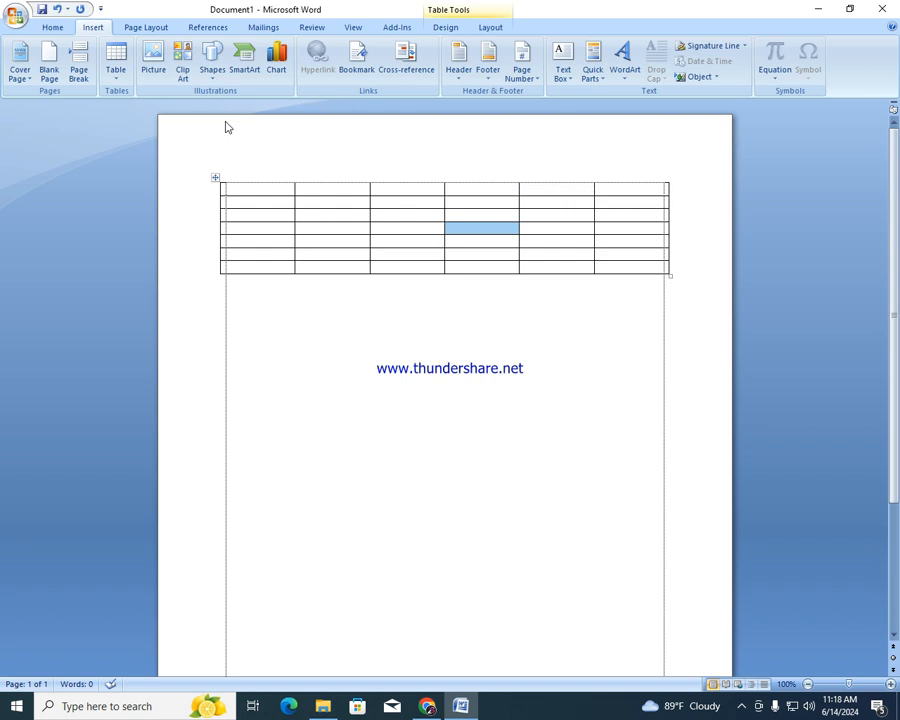
- Enter A1, A2 and A3 in the first three cells of the table's first column
left_click(240, 190)
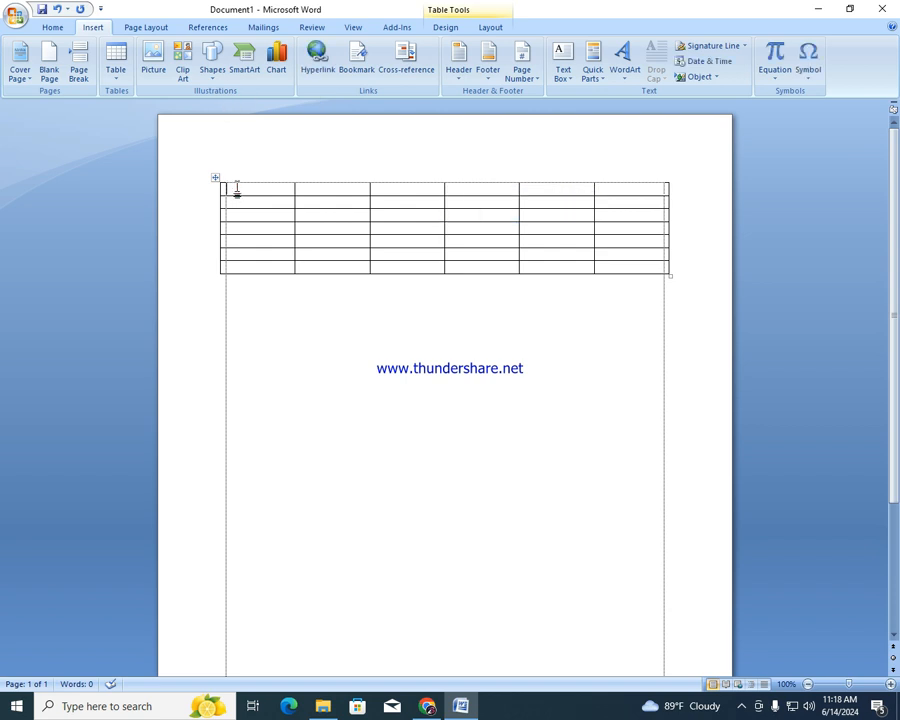
type("A1")
left_click(263, 201)
type("A2")
left_click(255, 214)
type("A3")
left_click(259, 228)
- Enter B1, C1 and D1 in the second, third and fourth cells of the table's first row
left_click(325, 188)
type("B1")
left_click(402, 187)
type("C1")
left_click(490, 189)
type("D1")
left_click(545, 189)
- Insert a second table with 6 columns and 5 rows below the first table by specifying its dimensions
left_click(231, 300)
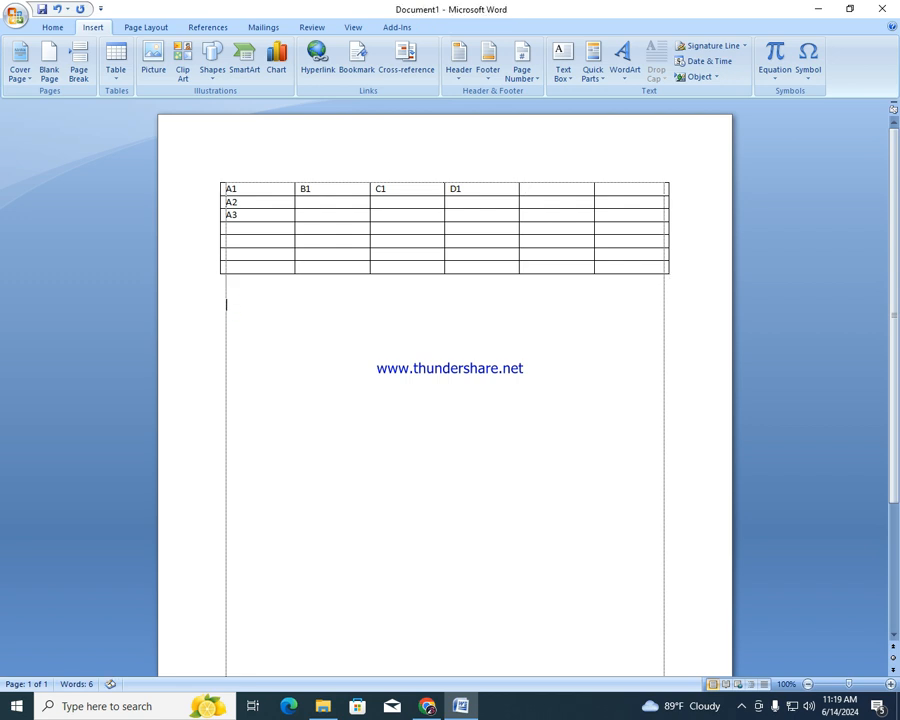
left_click(116, 62)
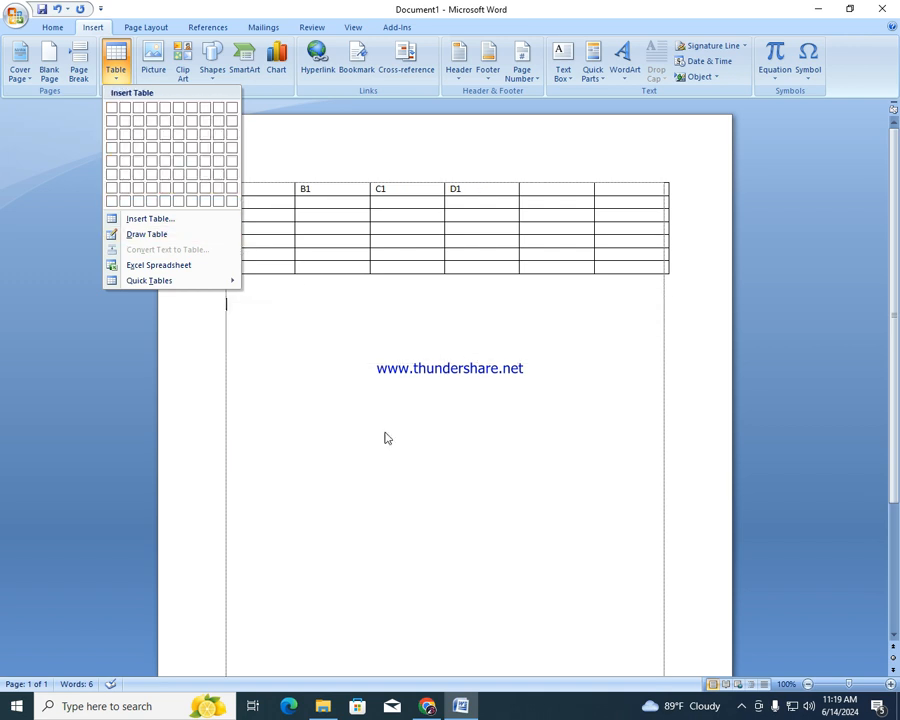
left_click(152, 220)
left_click_drag(422, 252, 440, 110)
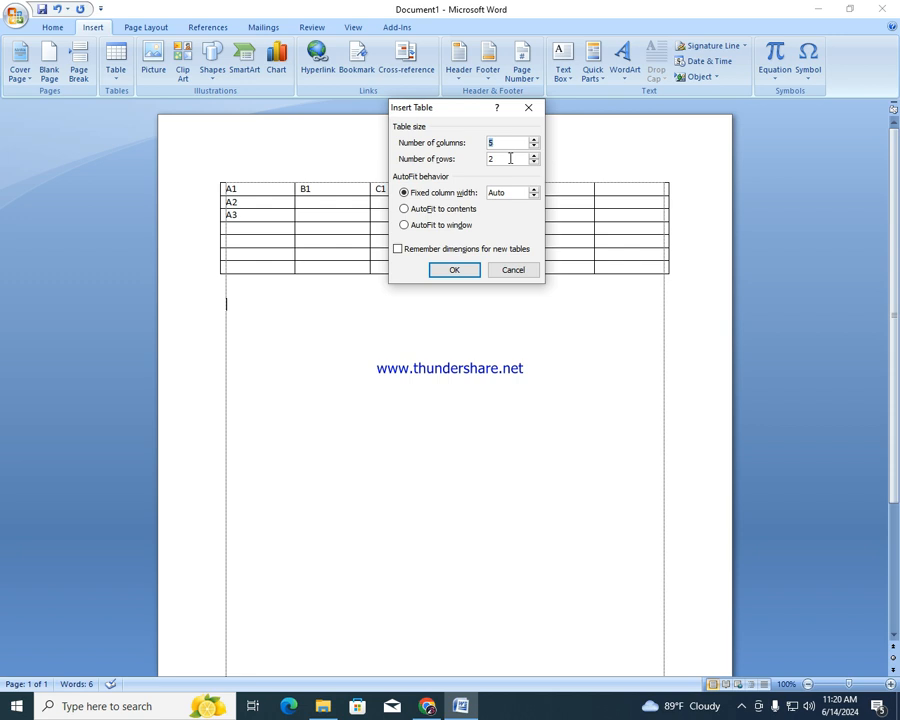
key("BackSpace")
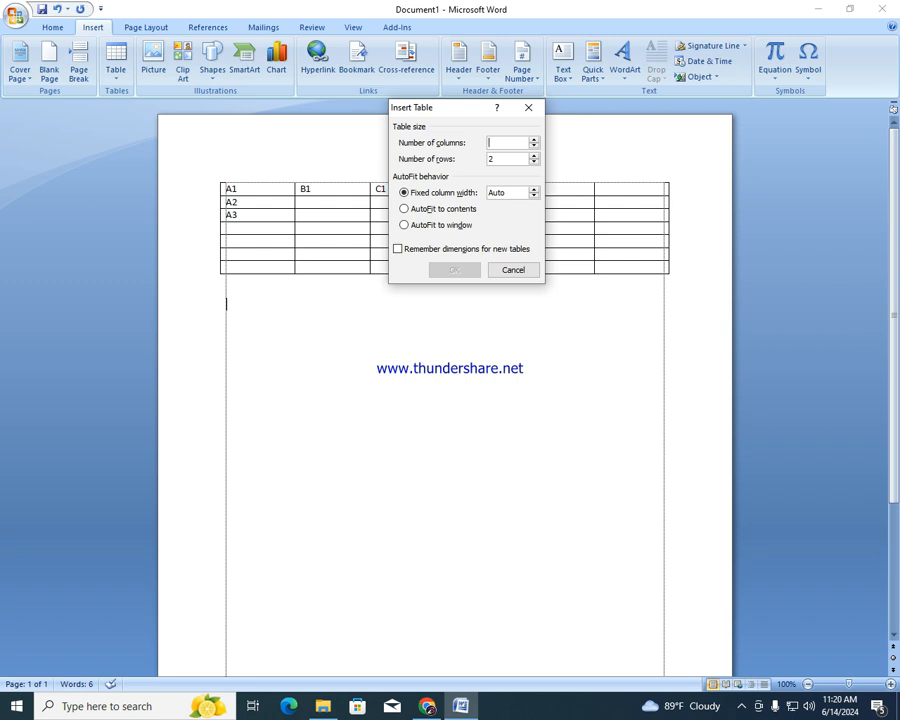
type("6")
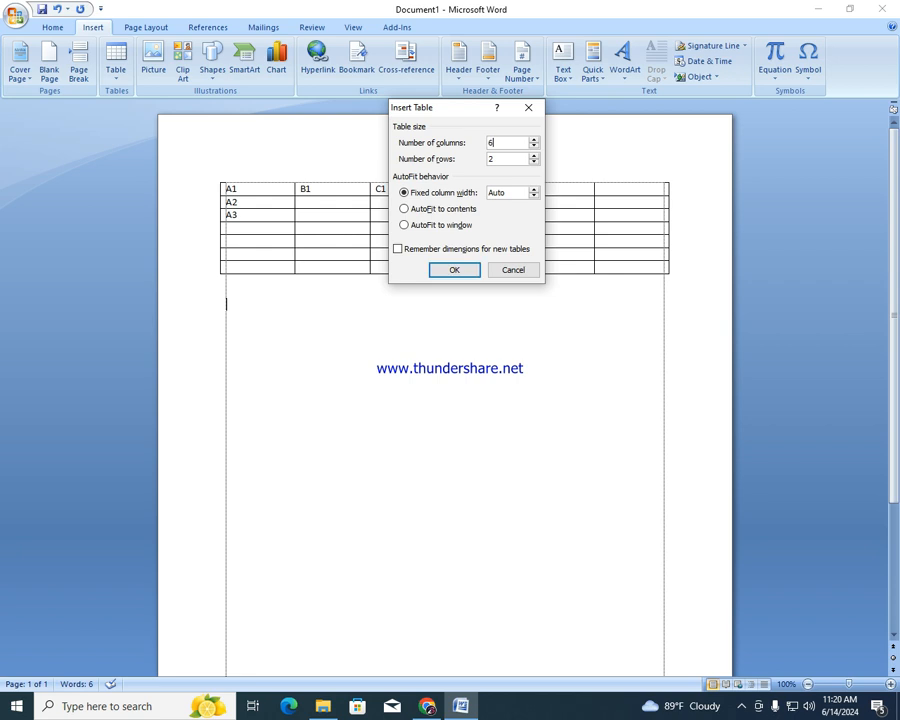
key("BackSpace")
type("5")
left_click(455, 270)
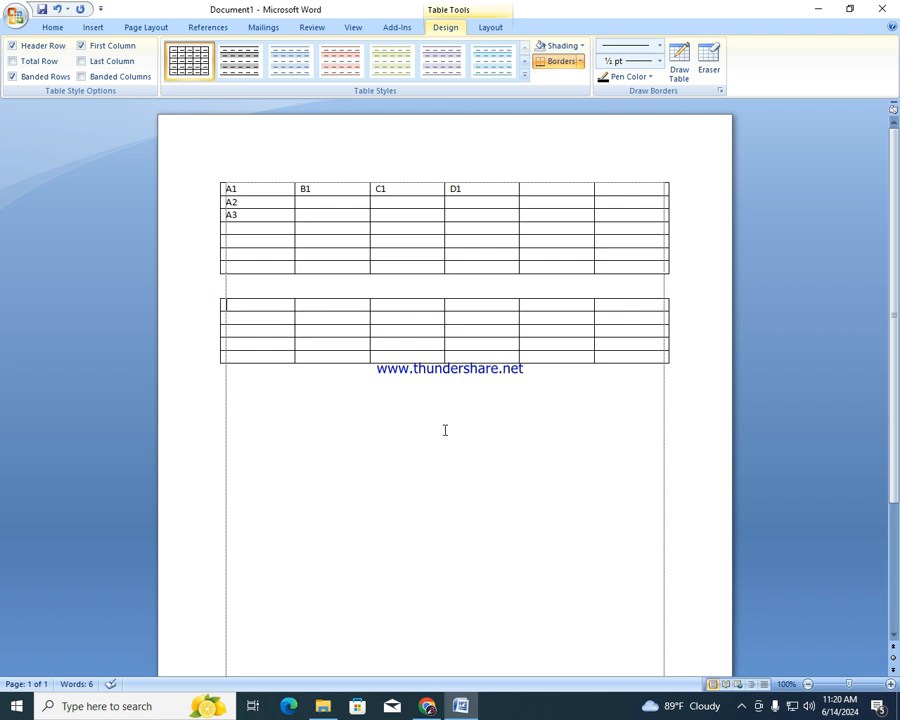
- Draw the outer frame of a third table freehand below the second one, spanning nearly the full text width
left_click(231, 390)
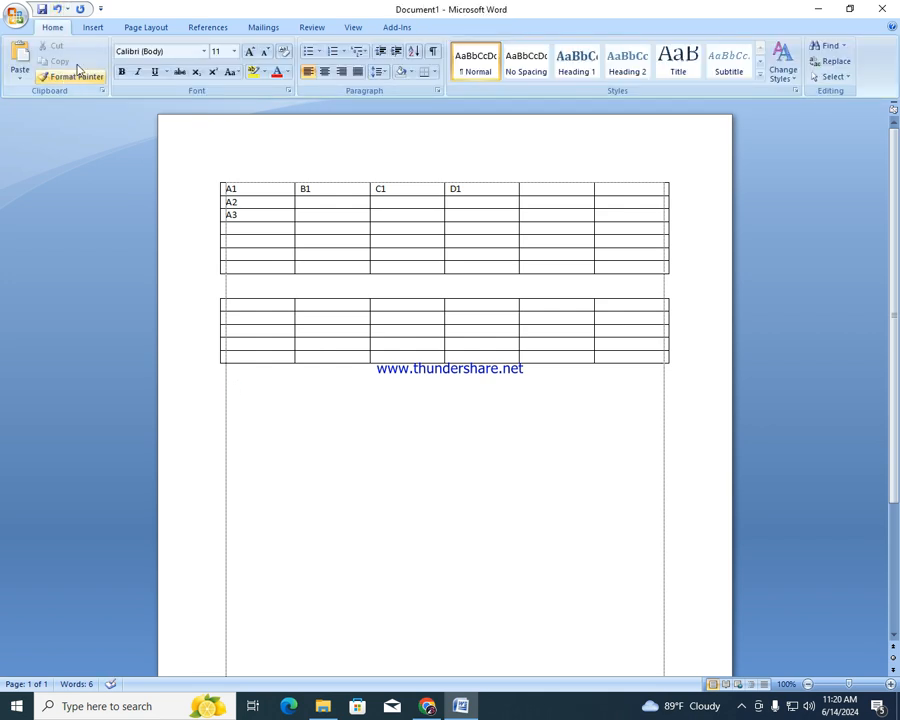
left_click(92, 27)
left_click(116, 60)
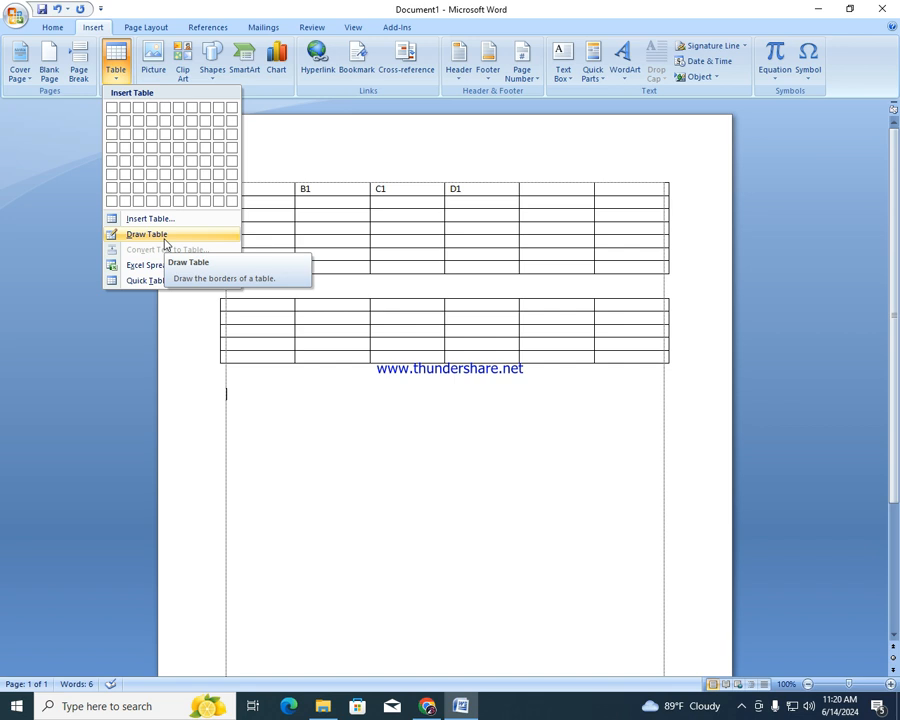
left_click(165, 240)
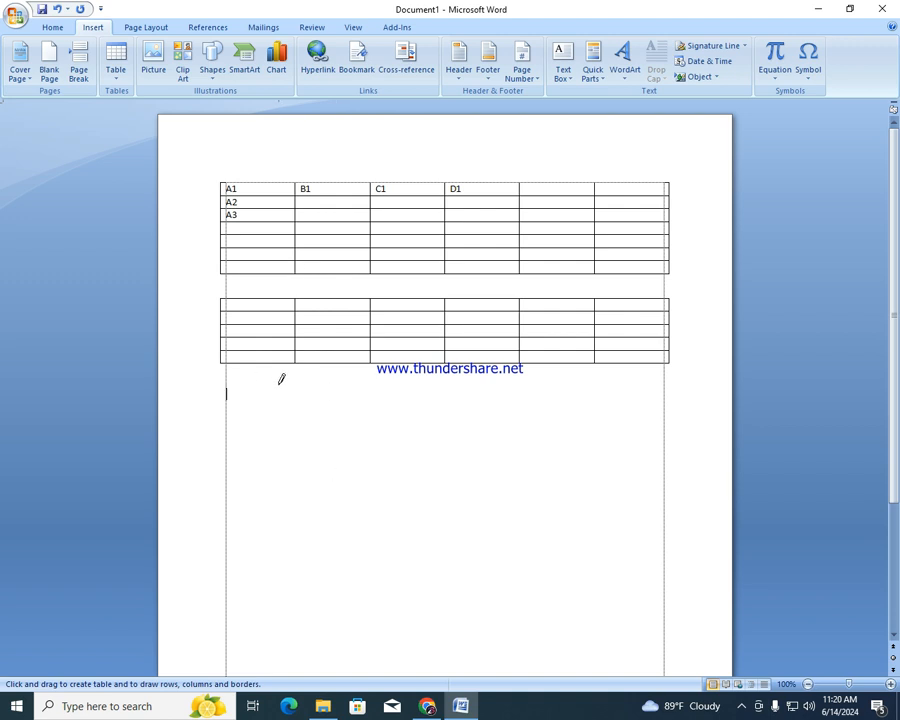
mouse_move(231, 396)
left_mouse_down()
mouse_move(360, 456)
mouse_move(660, 549)
mouse_move(652, 545)
left_mouse_up()
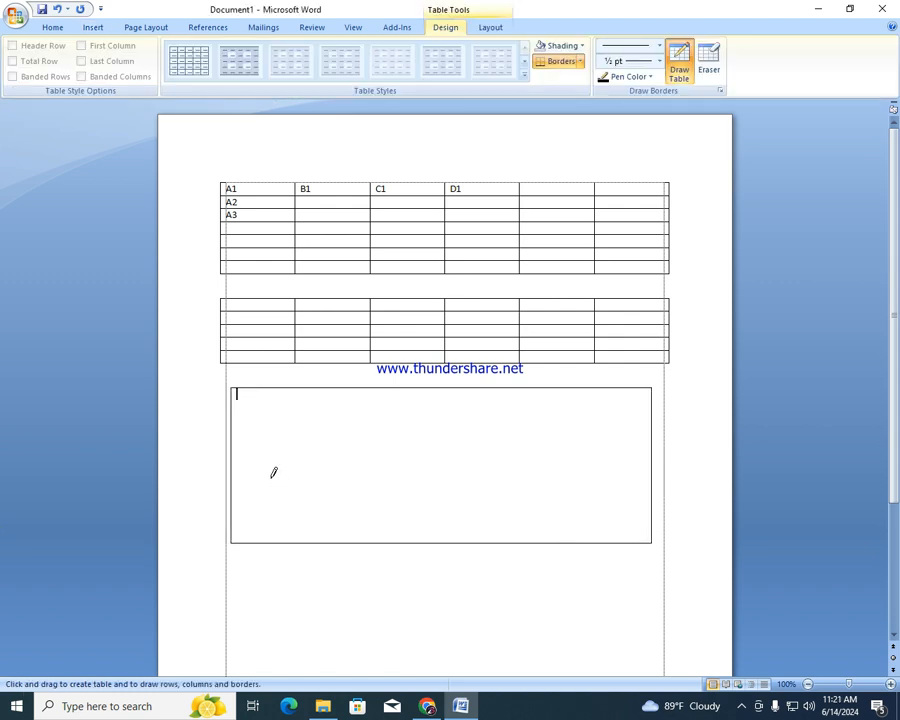
- Draw four horizontal lines across the hand-drawn table to divide it into five rows
left_click_drag(237, 414, 396, 416)
left_click_drag(231, 470, 540, 468)
left_click_drag(237, 505, 402, 510)
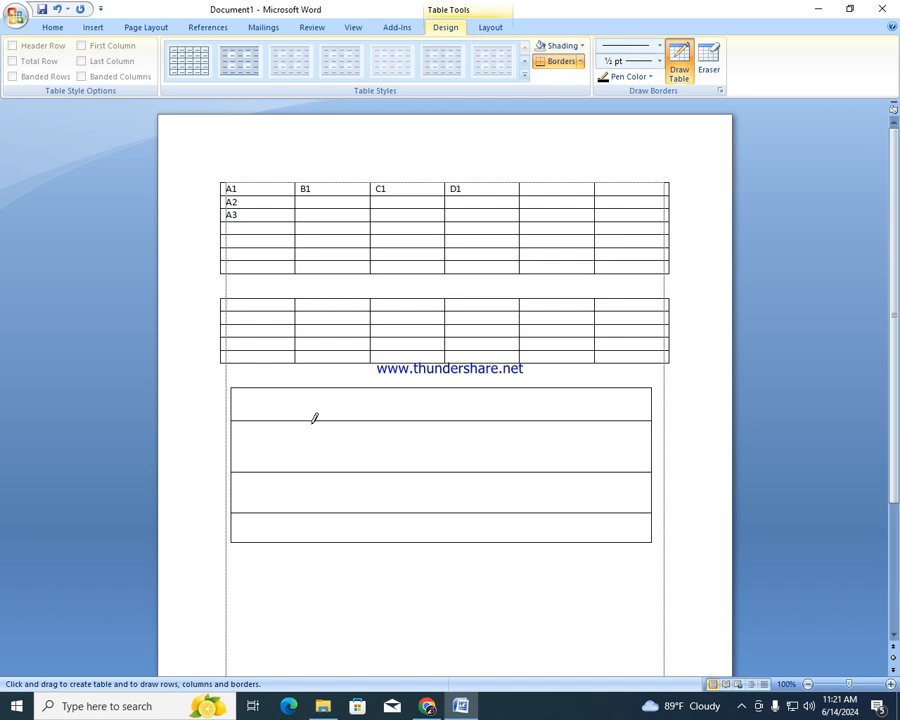
left_click_drag(233, 442, 384, 442)
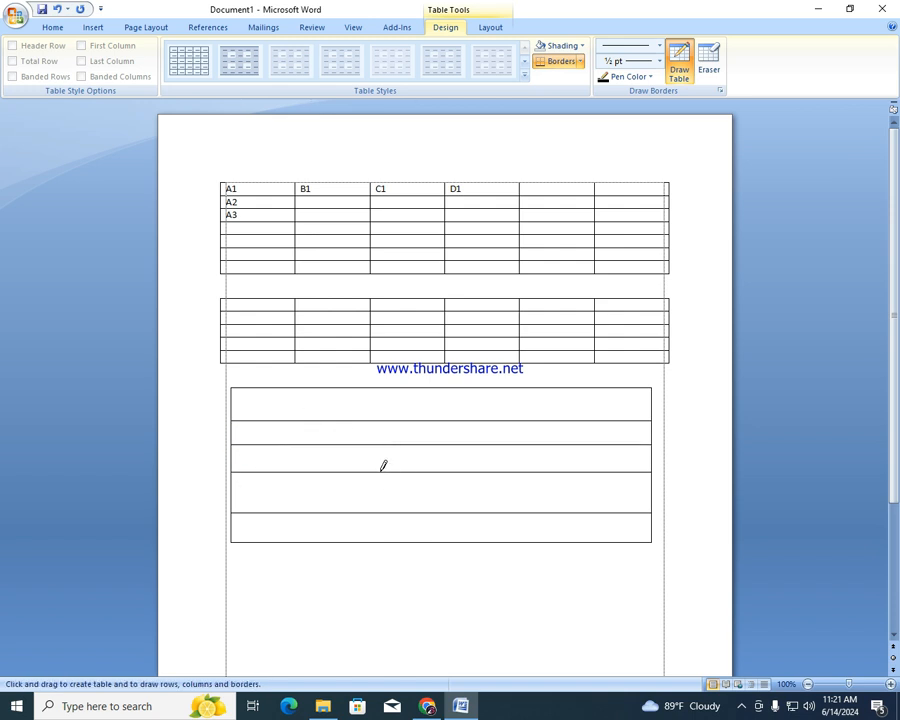
- Draw four vertical lines down the hand-drawn table to divide it into five columns
left_click_drag(311, 390, 322, 538)
left_click_drag(412, 392, 412, 522)
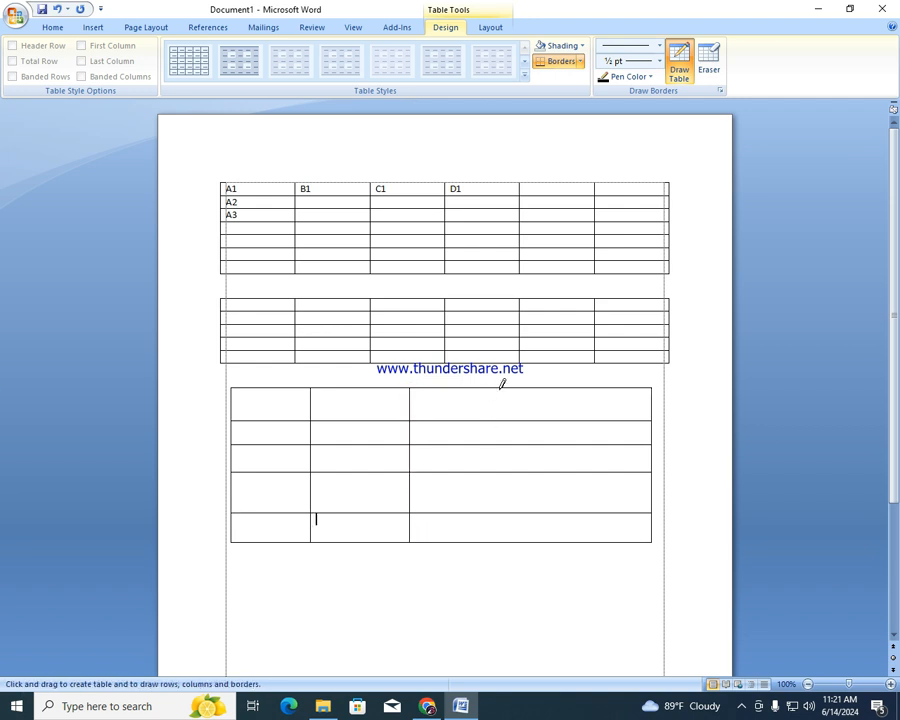
mouse_move(514, 386)
left_mouse_down()
mouse_move(534, 474)
mouse_move(528, 532)
left_mouse_up()
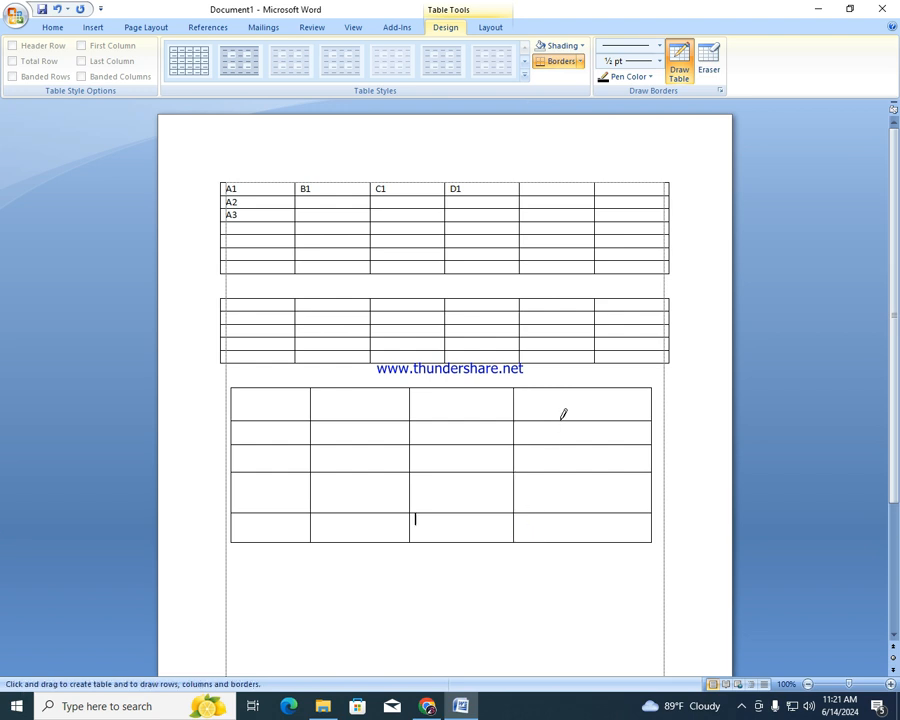
left_click_drag(587, 387, 600, 504)
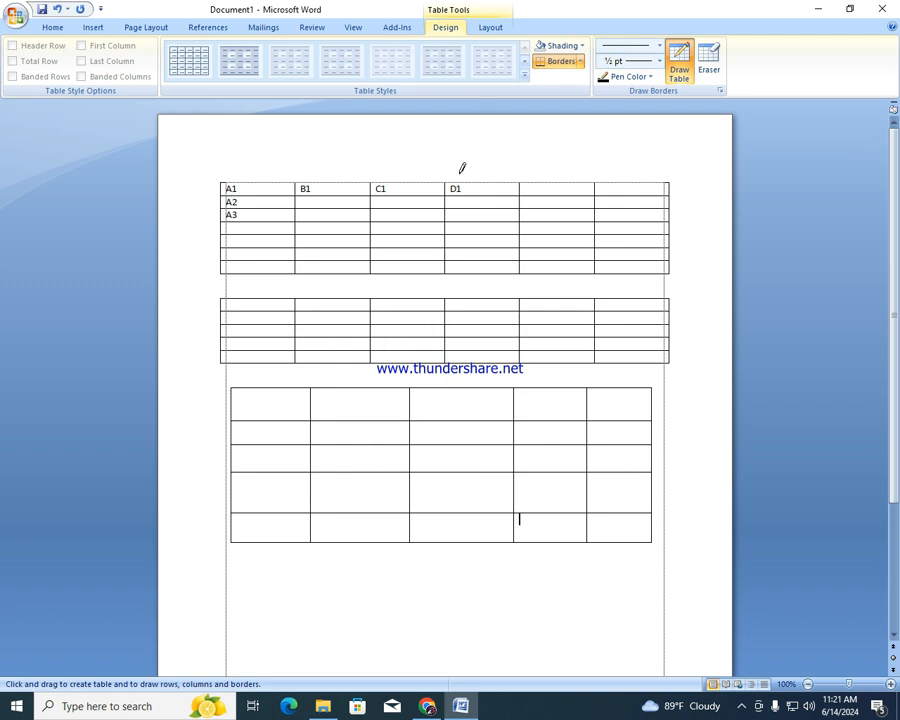
- Leave table drawing and place the insertion point on the empty line below the drawn table
left_click(42, 24)
left_click(108, 27)
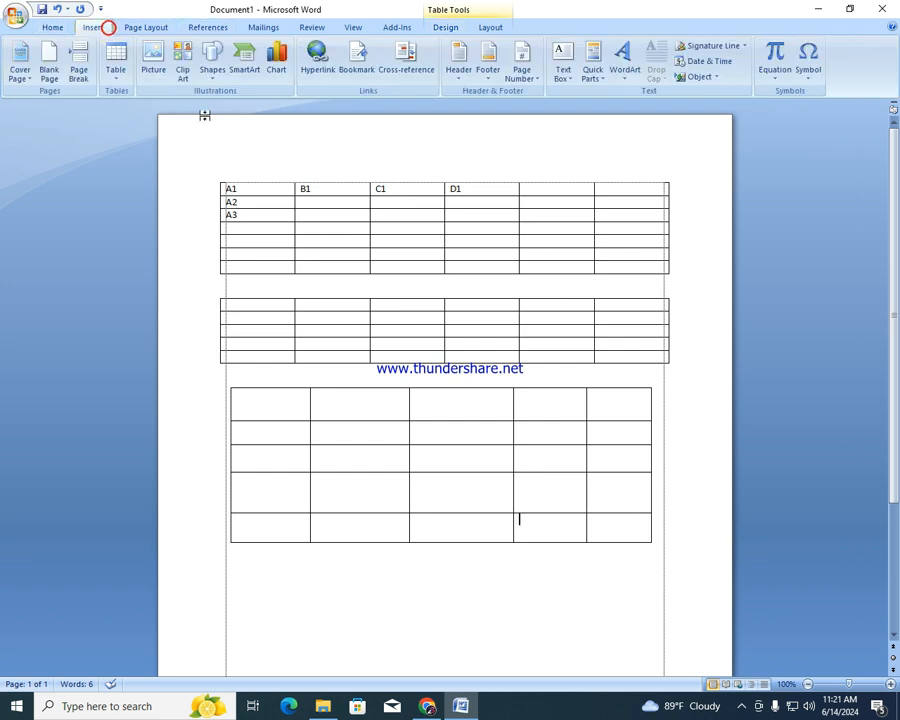
left_click(116, 65)
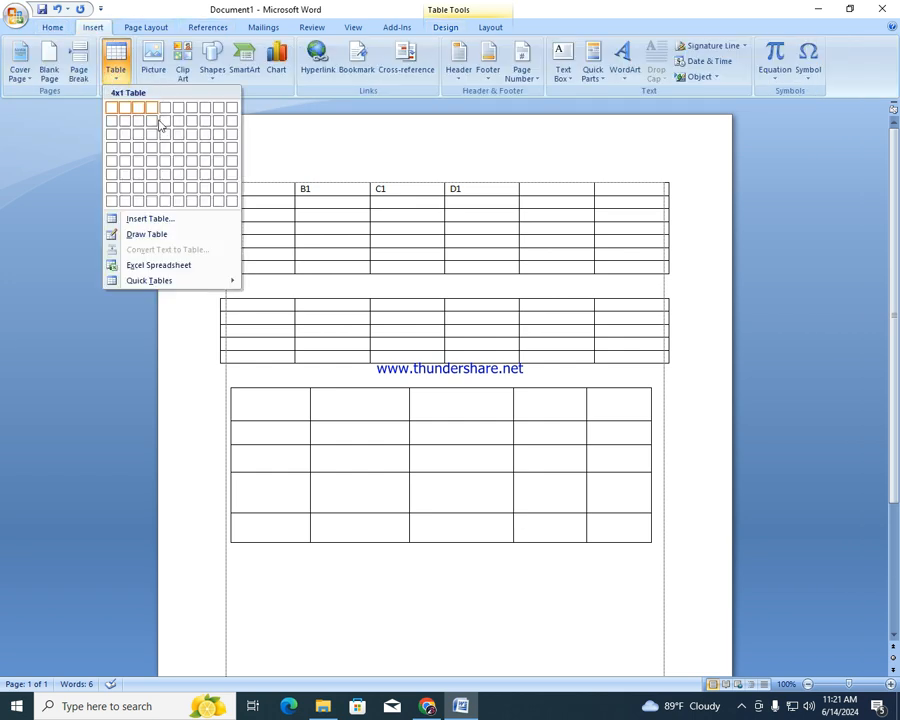
left_click(236, 566)
left_click(231, 581)
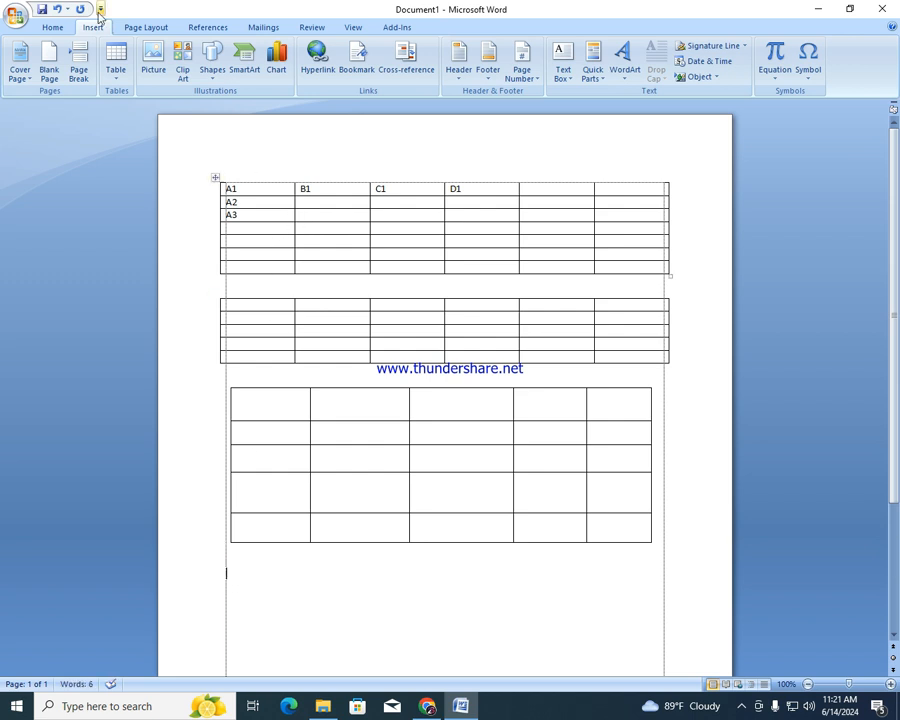
left_click(116, 62)
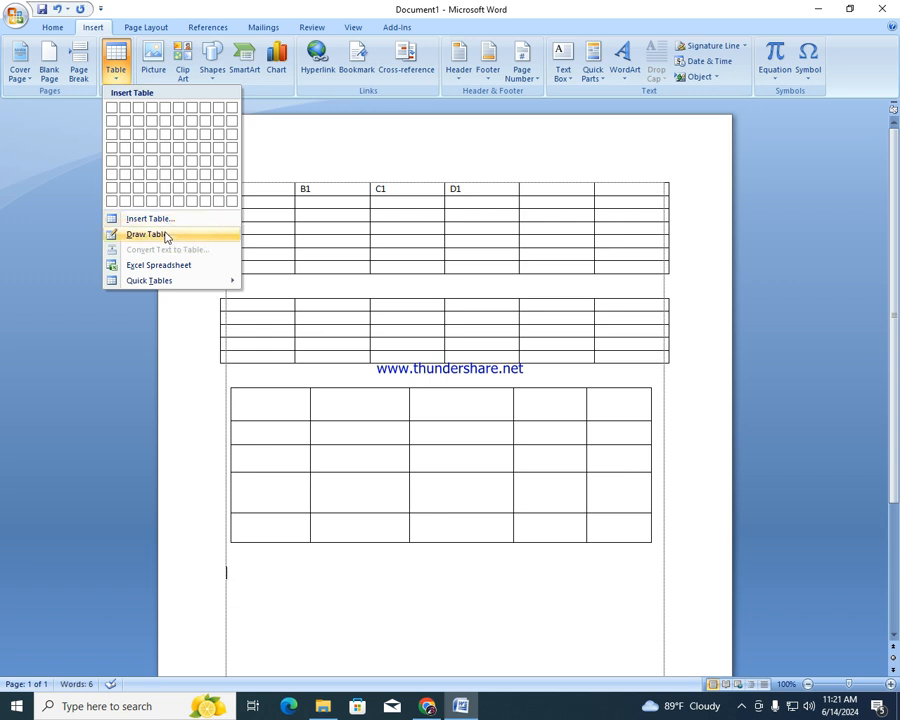
left_click(235, 570)
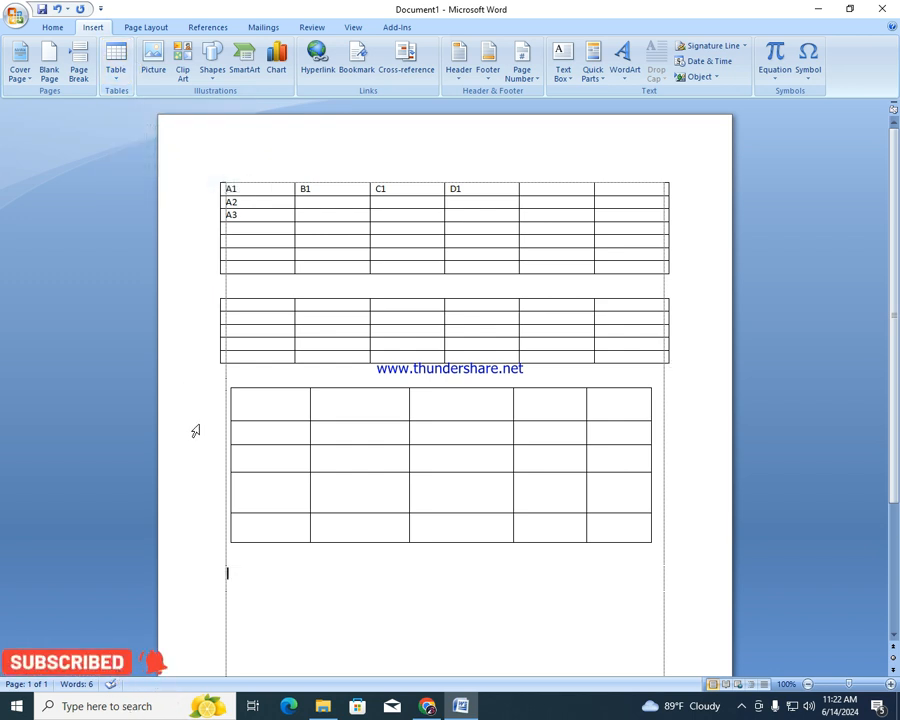
left_click(327, 565)
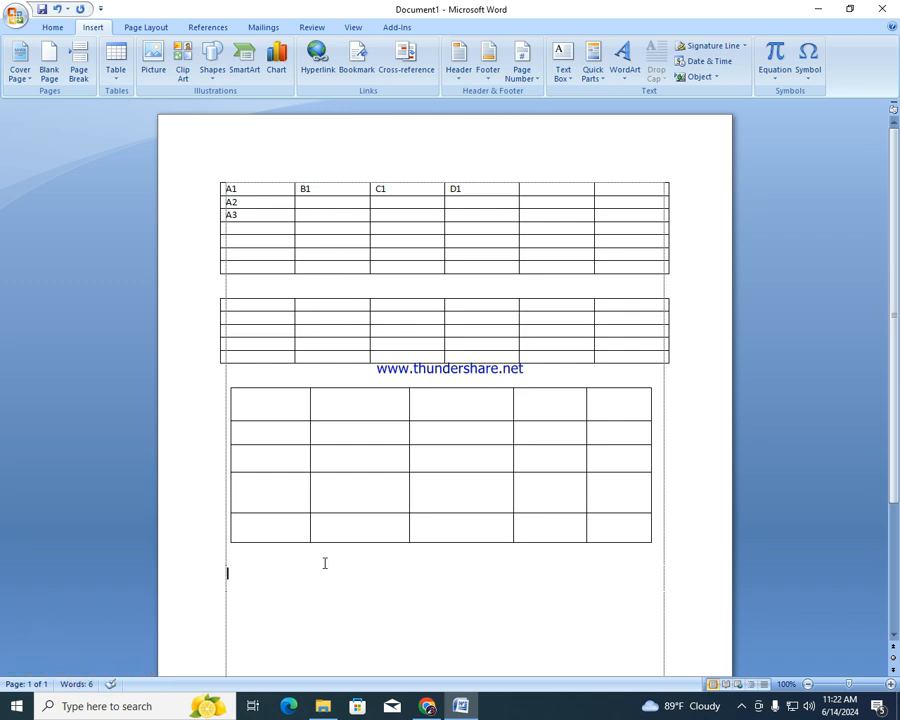
- Create a one-row, three-column table from a typed line of four plus signs joined by runs of hyphens
type("+")
type("------------")
type("--------")
type("+")
type("--------------")
type("--")
type("+")
type("---------------+-------------------")
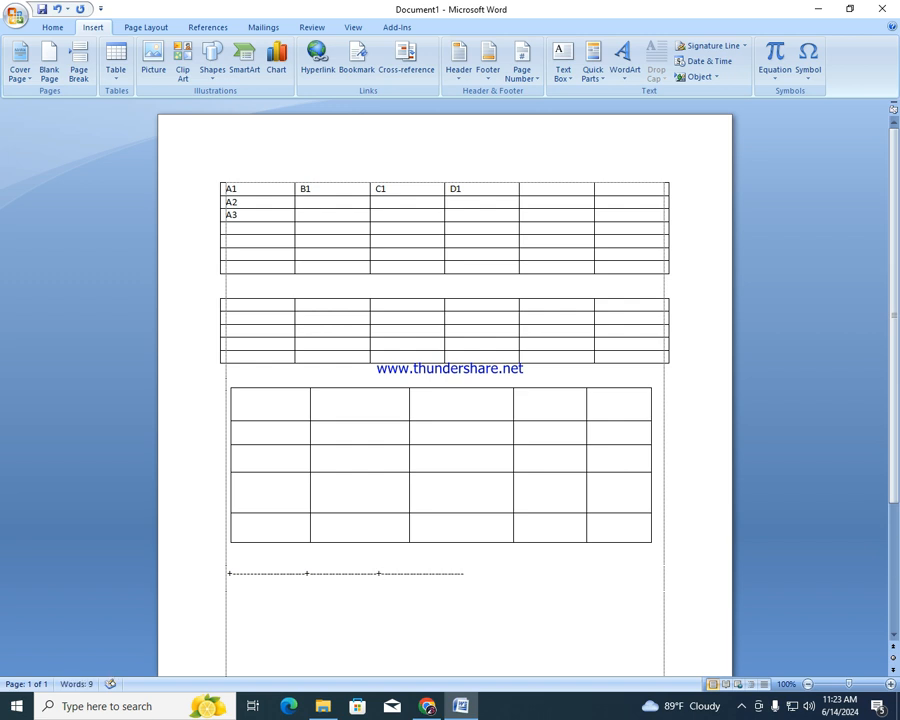
type("+")
scroll(260, 540, "down", 3)
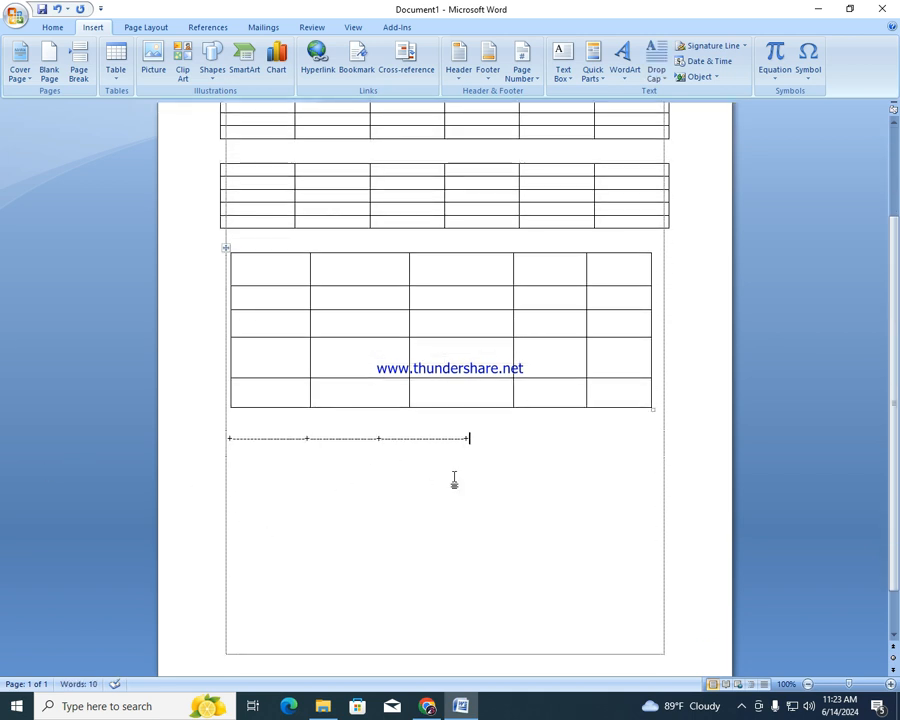
key("Return")
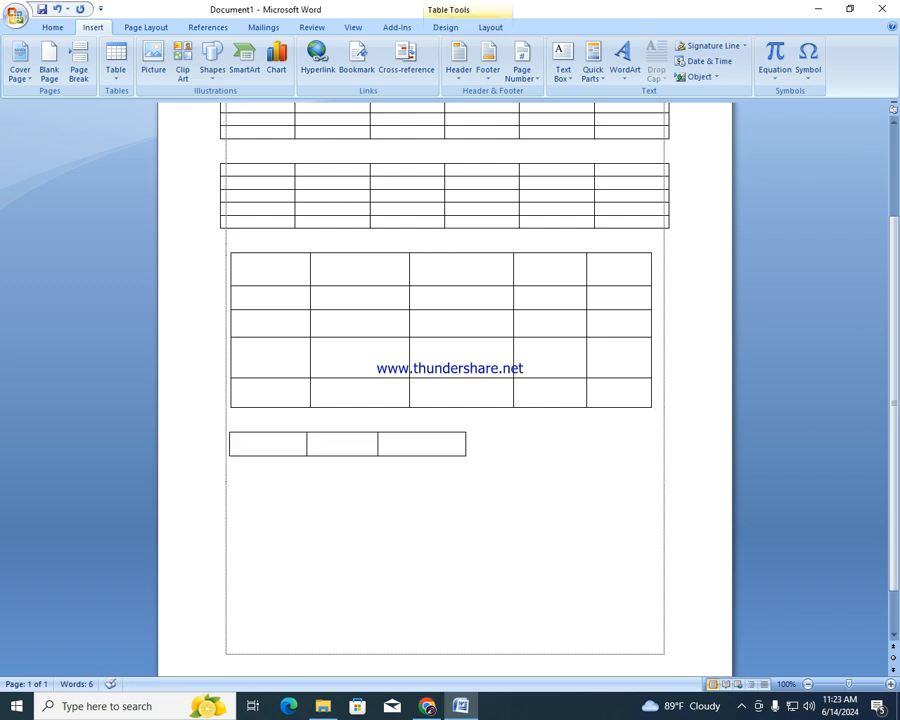
- Extend the three-column table to five rows by advancing past its last cell to add new rows
left_click(458, 450)
key("Tab")
key("Tab")
key("Tab")
key("Tab")
key("Tab")
key("Tab")
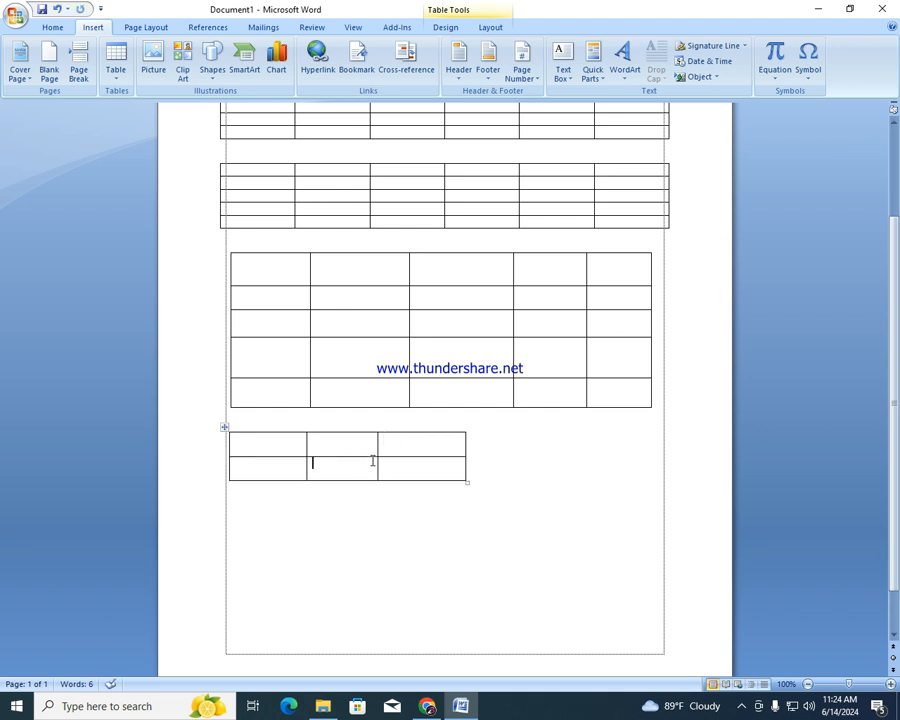
key("Tab")
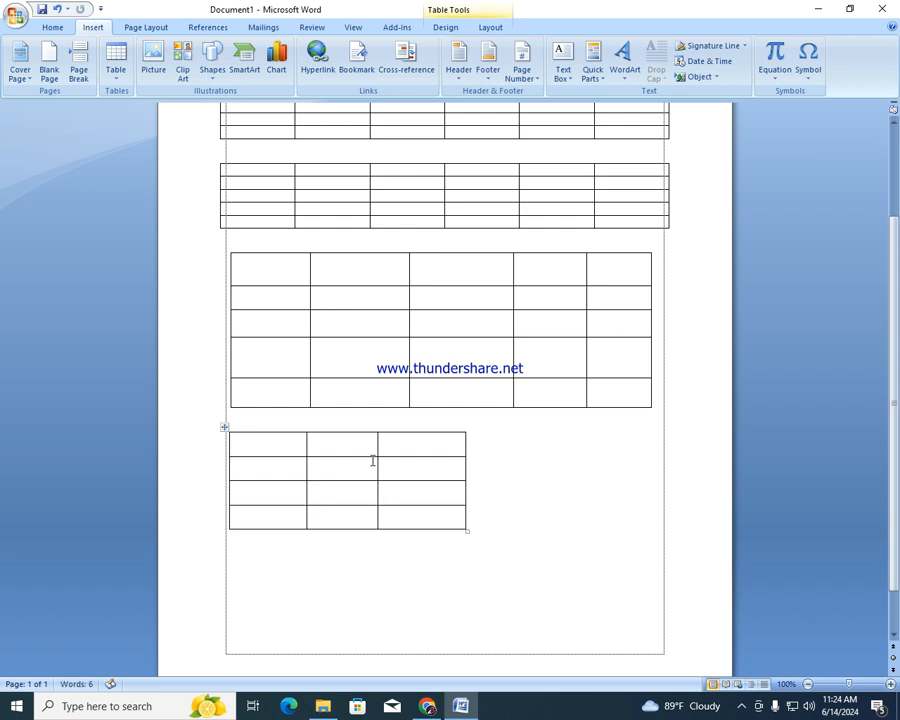
key("Tab")
key("Tab")
key("Tab")
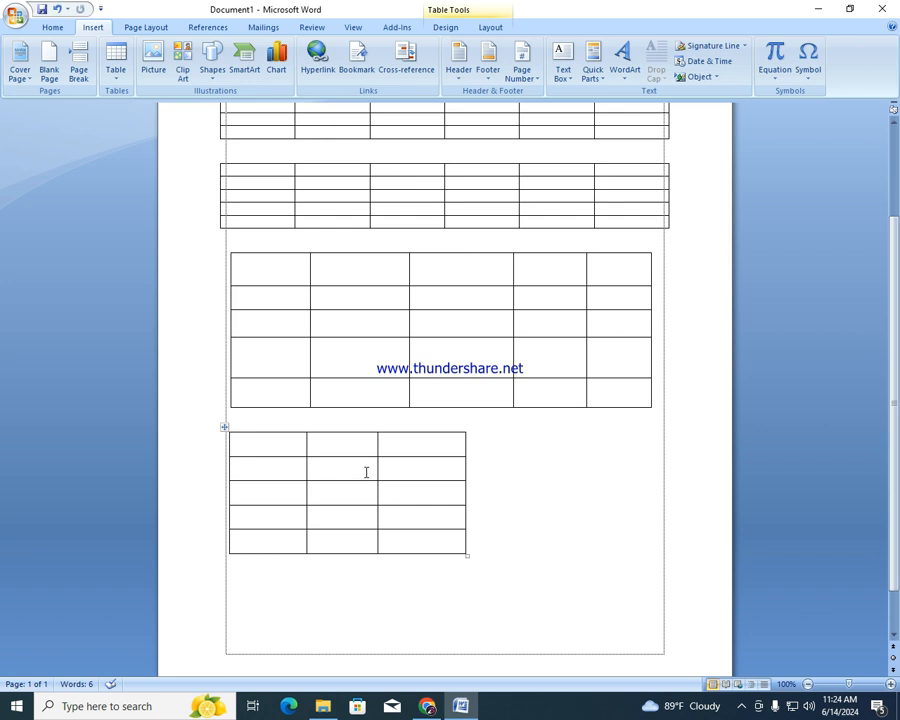
- Select all the document's content and delete every table to leave the page empty
scroll(365, 470, "up", 3)
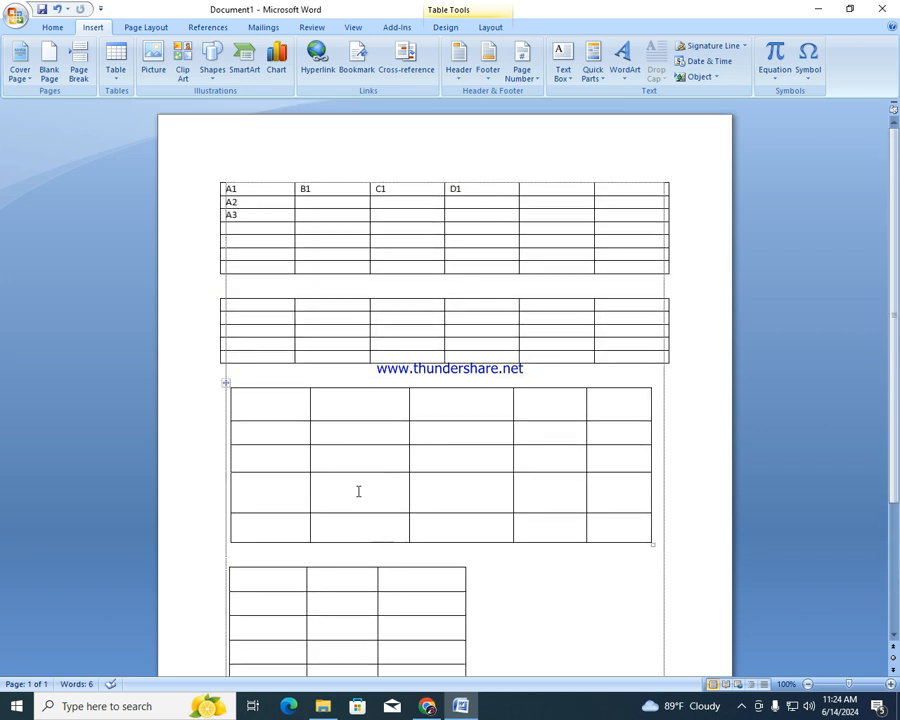
scroll(352, 487, "down", 4)
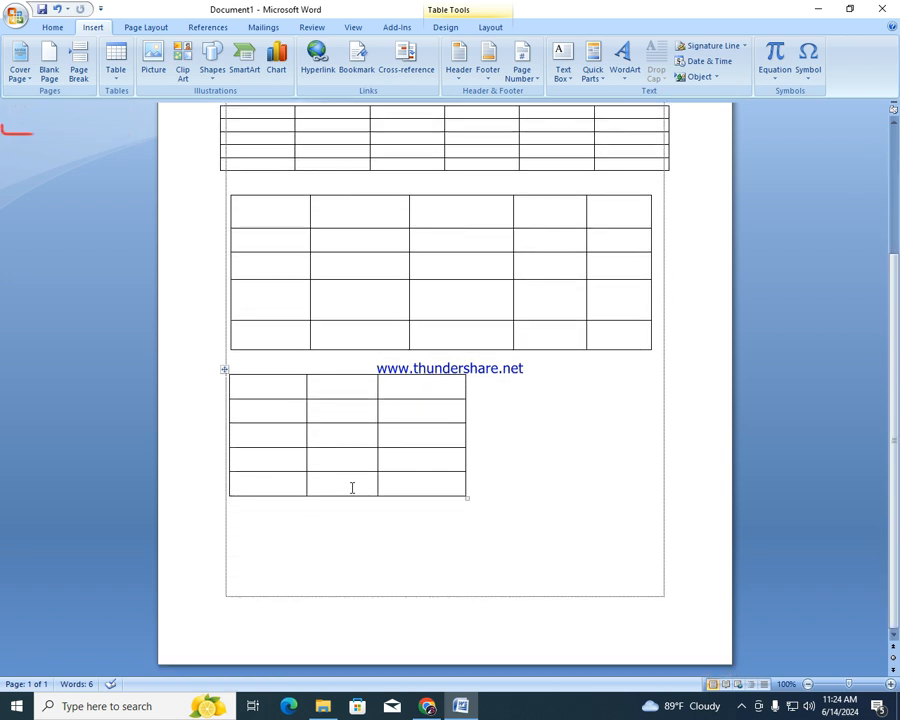
left_click(247, 535)
scroll(285, 508, "up", 4)
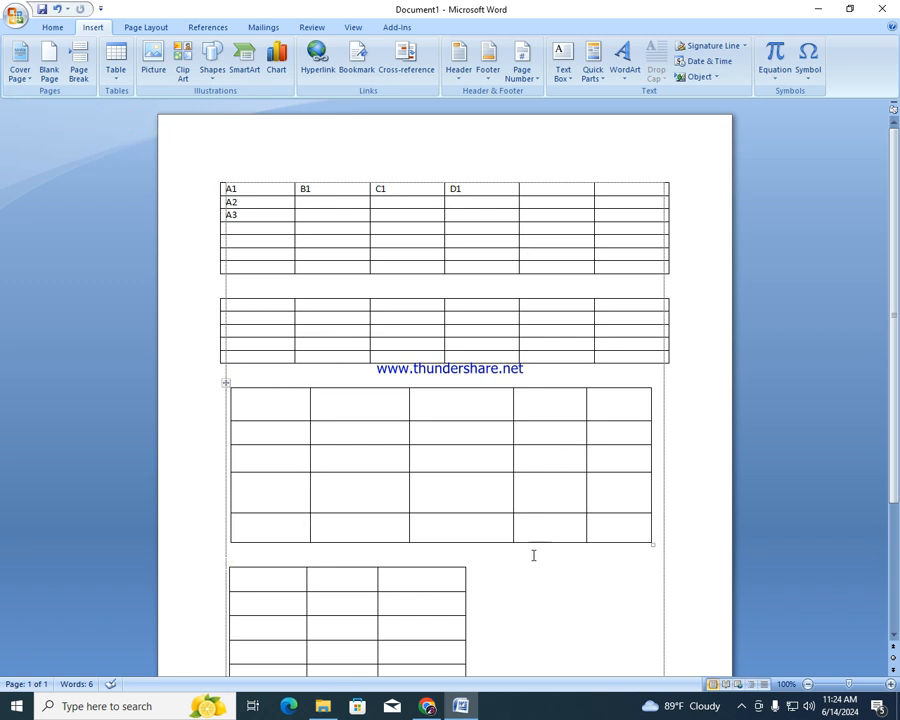
left_click(225, 563)
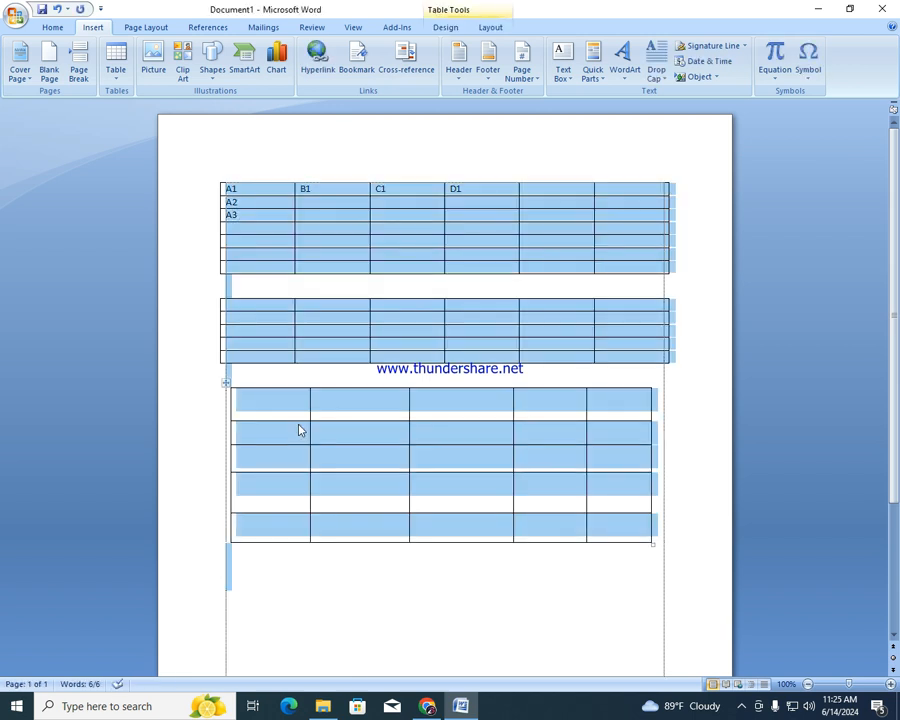
key("BackSpace")
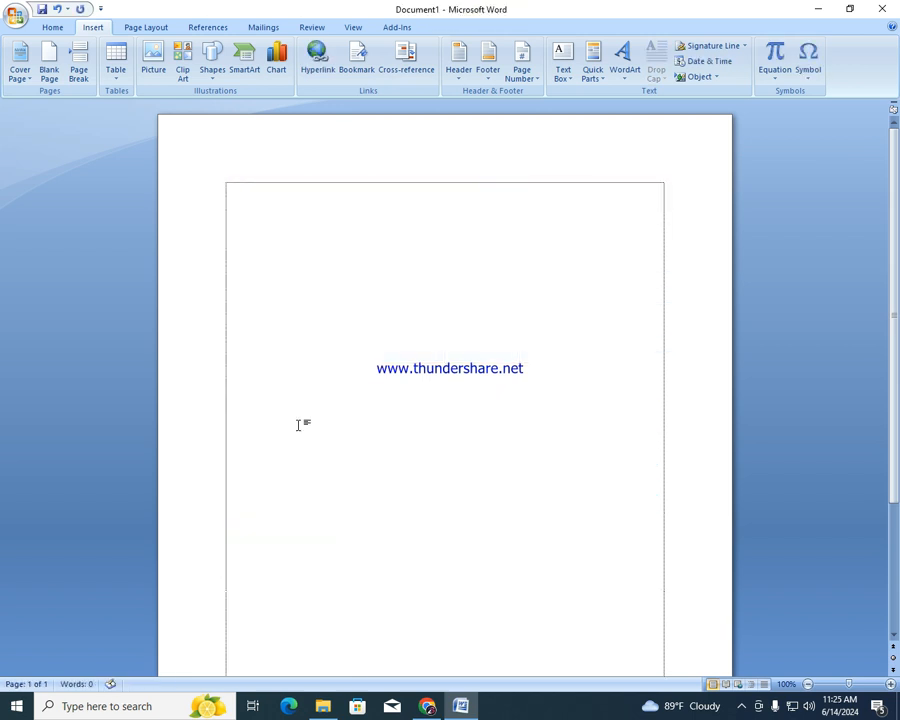
- Insert a 9-column, 6-row table with the table size grid and place the insertion point below it
left_click(110, 70)
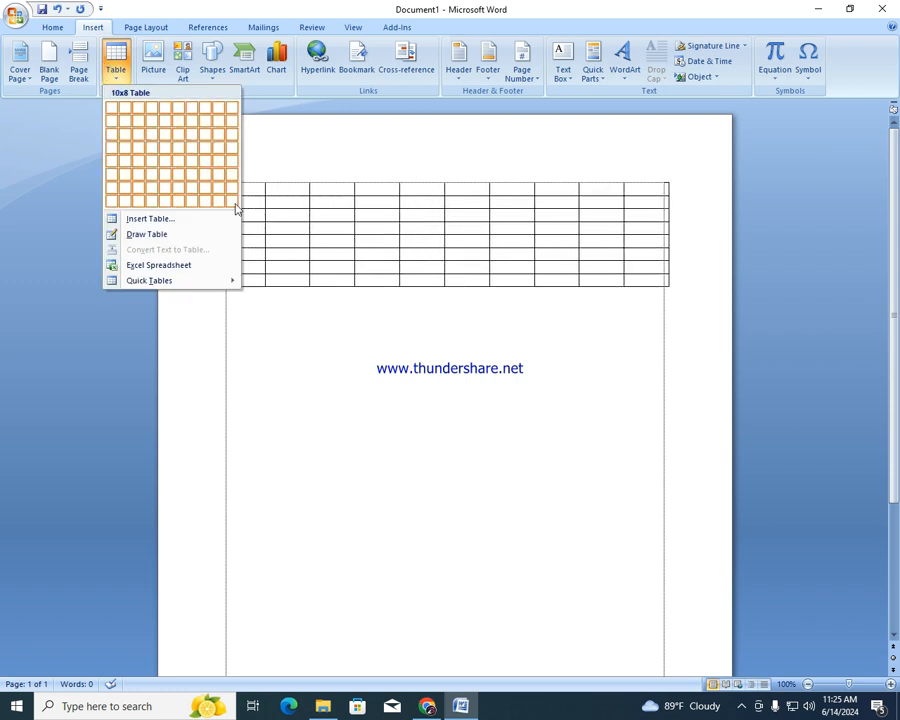
left_click(220, 177)
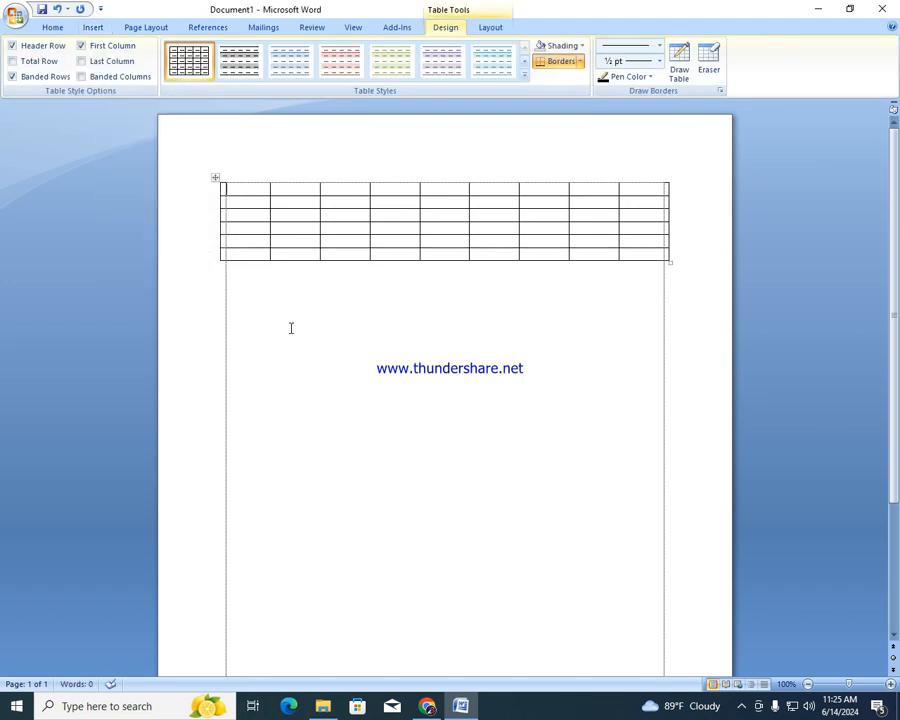
left_click(267, 293)
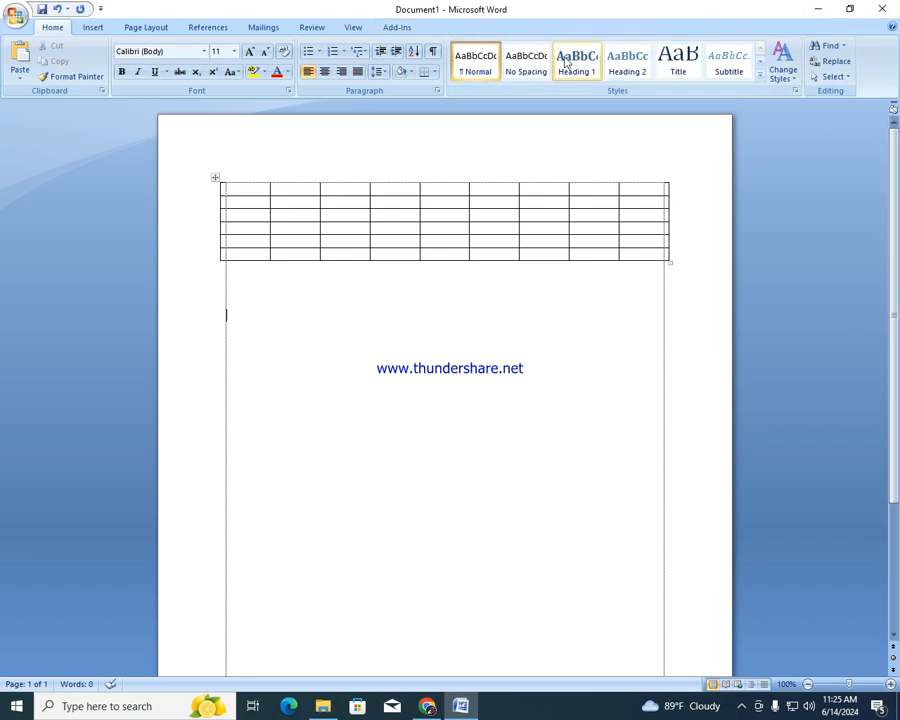
- Examine the table's design and layout commands and the gallery of built-in table styles
left_click(252, 188)
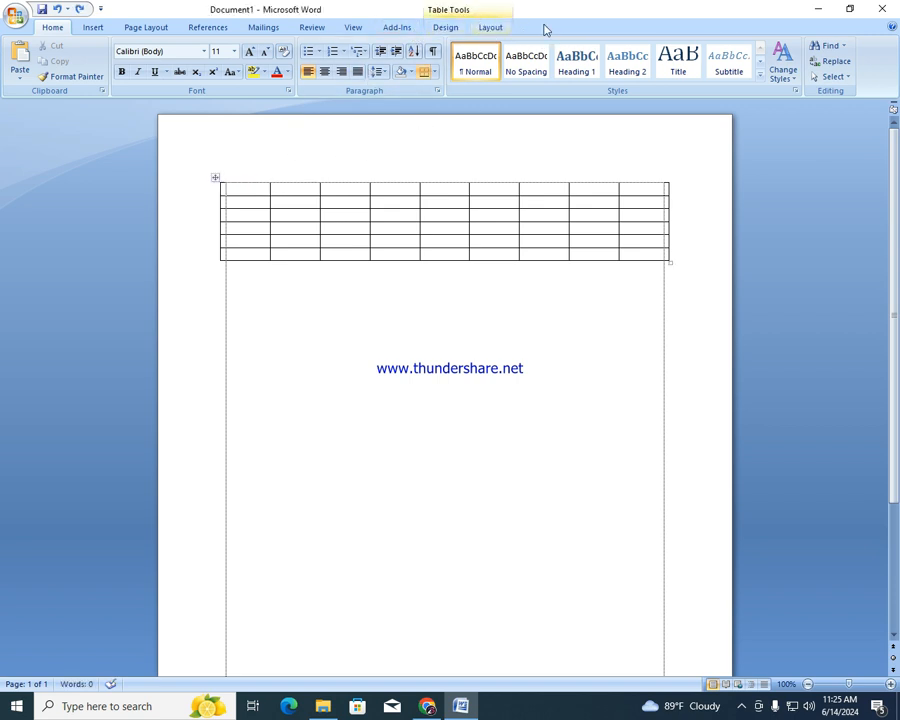
left_click(446, 28)
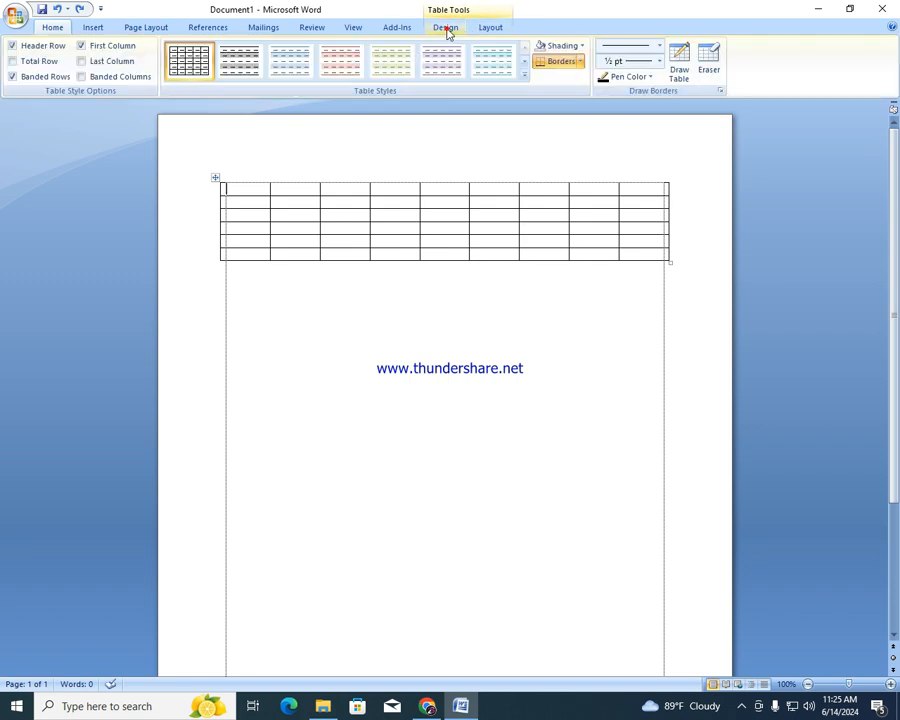
left_click(488, 28)
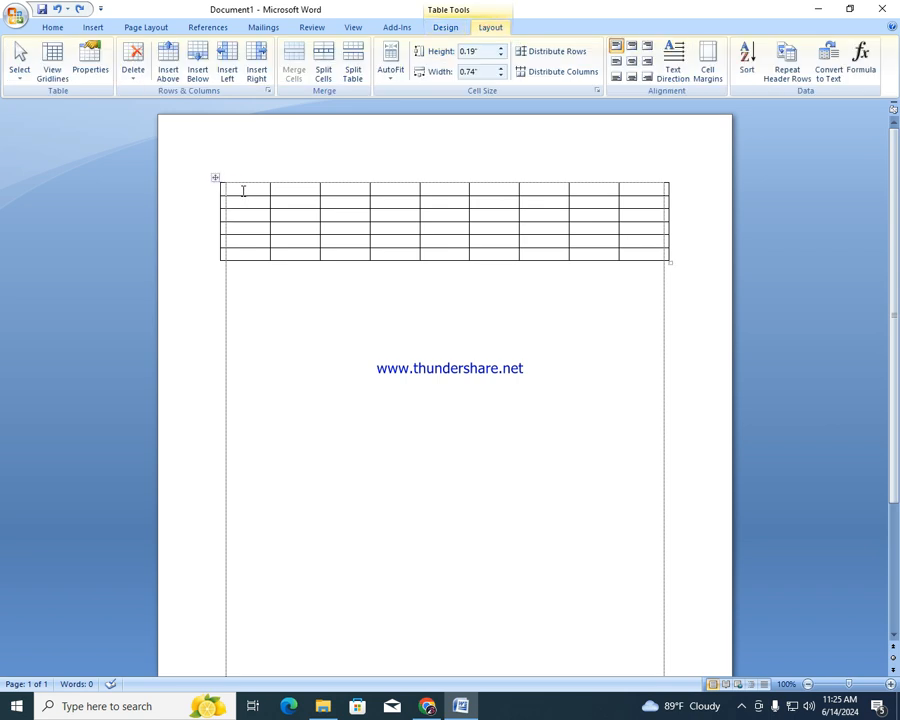
left_click(442, 28)
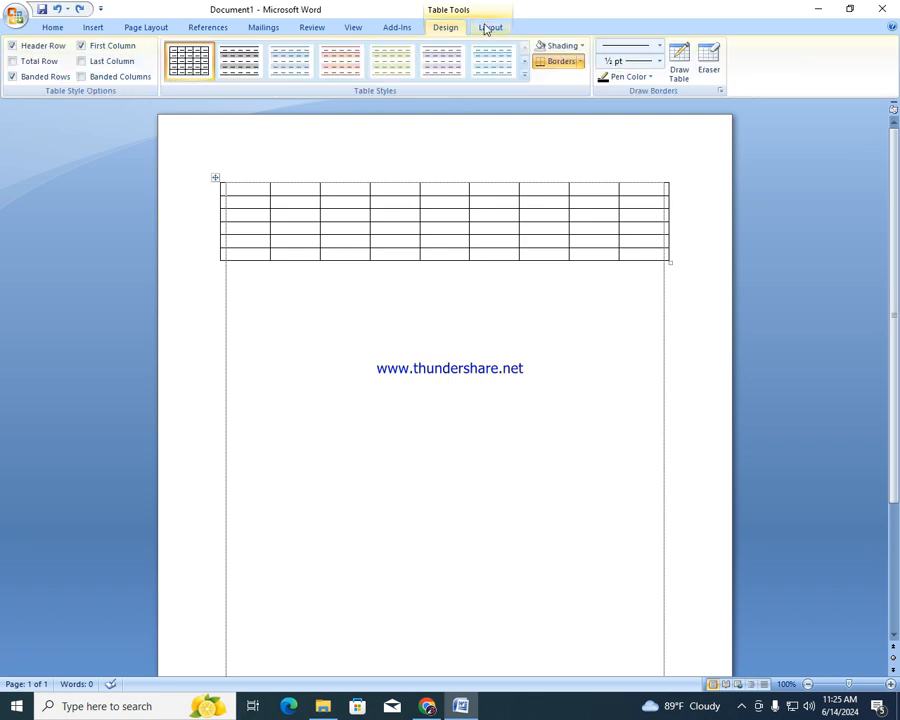
left_click(487, 26)
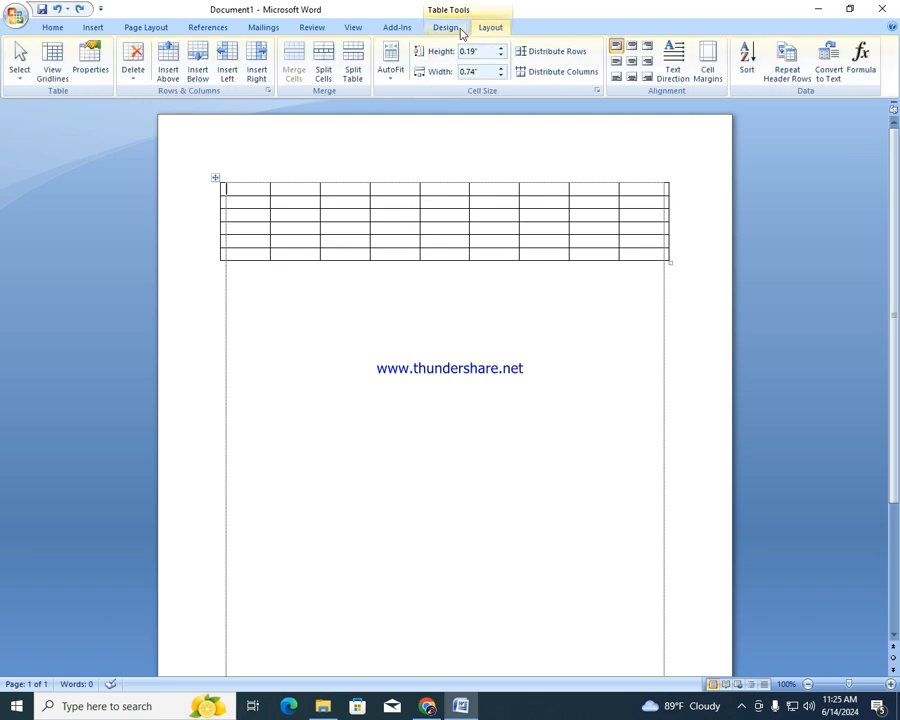
left_click(456, 28)
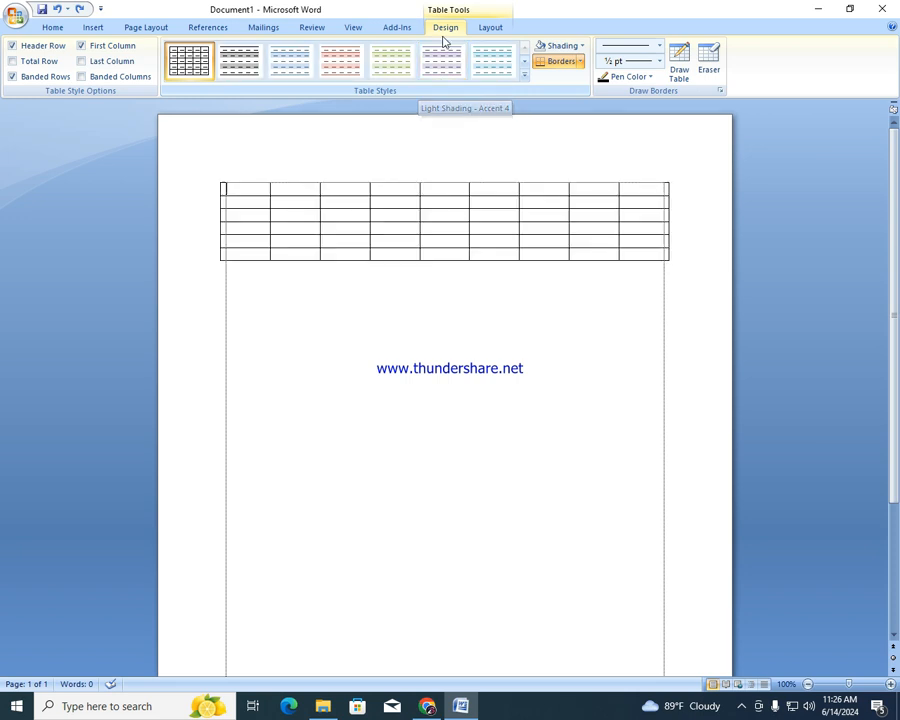
left_click(526, 77)
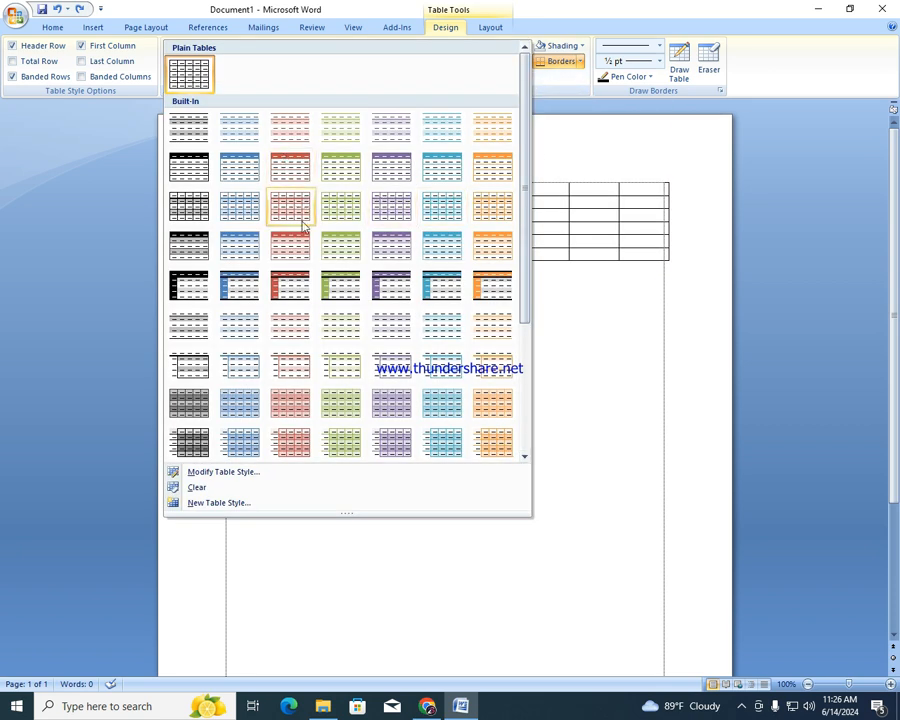
left_click(601, 320)
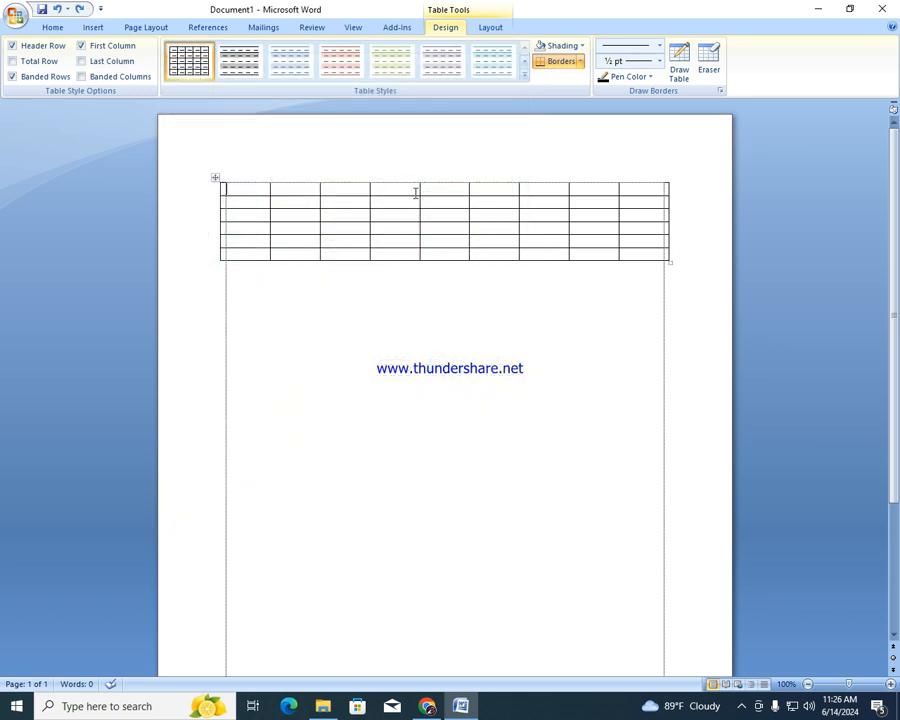
- Apply the built-in style with an aqua header row and first column and grey banded rows to the whole table
left_click(214, 175)
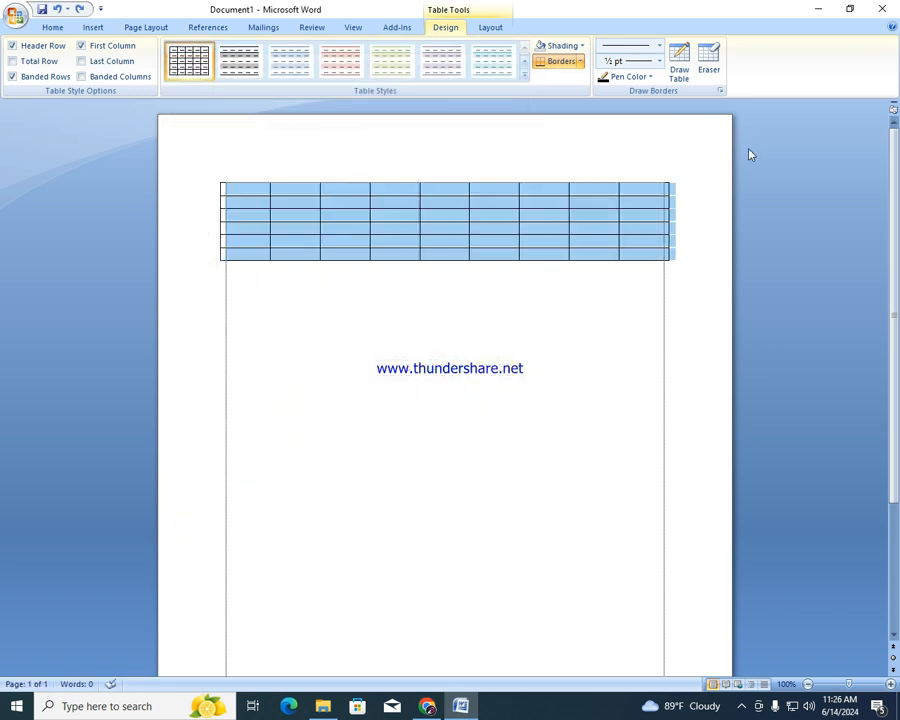
left_click(524, 75)
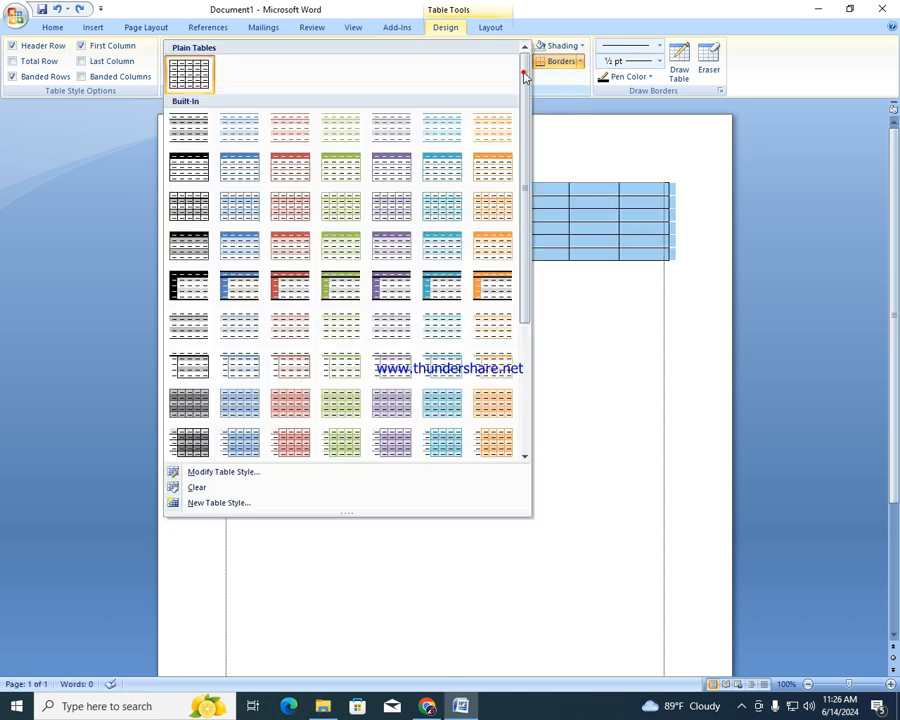
left_click(437, 291)
left_click(486, 306)
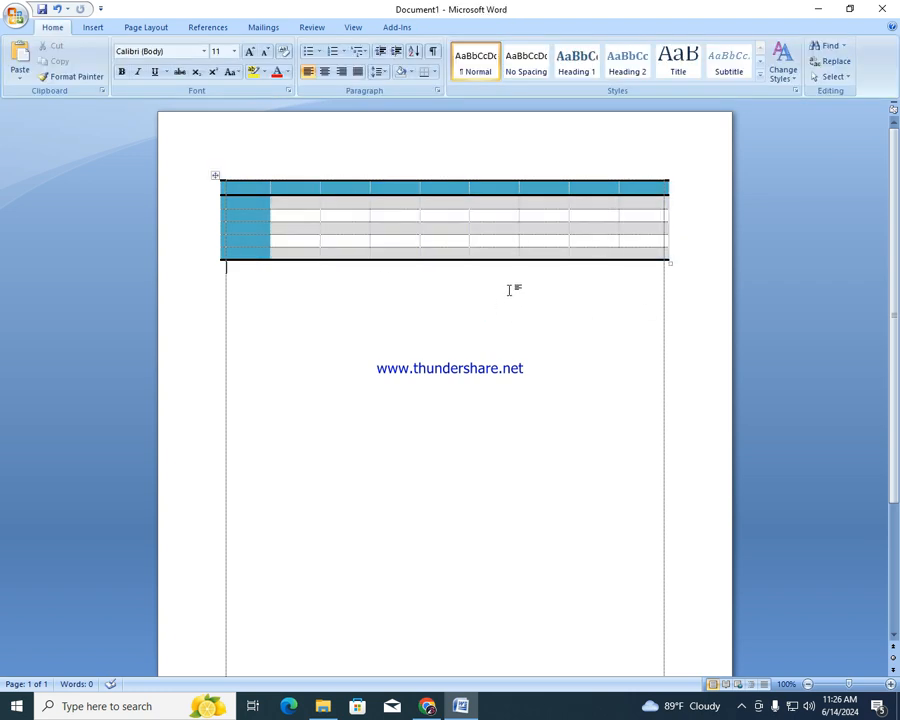
- Restyle the whole table with the red header style and replace that with the light purple banded-row style
left_click(215, 176)
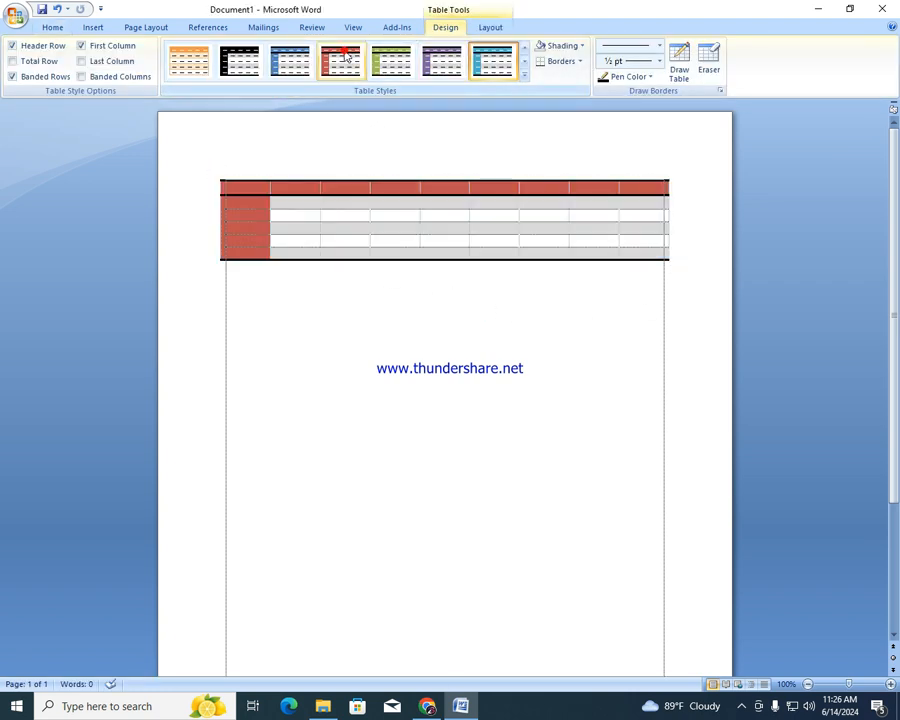
left_click(523, 75)
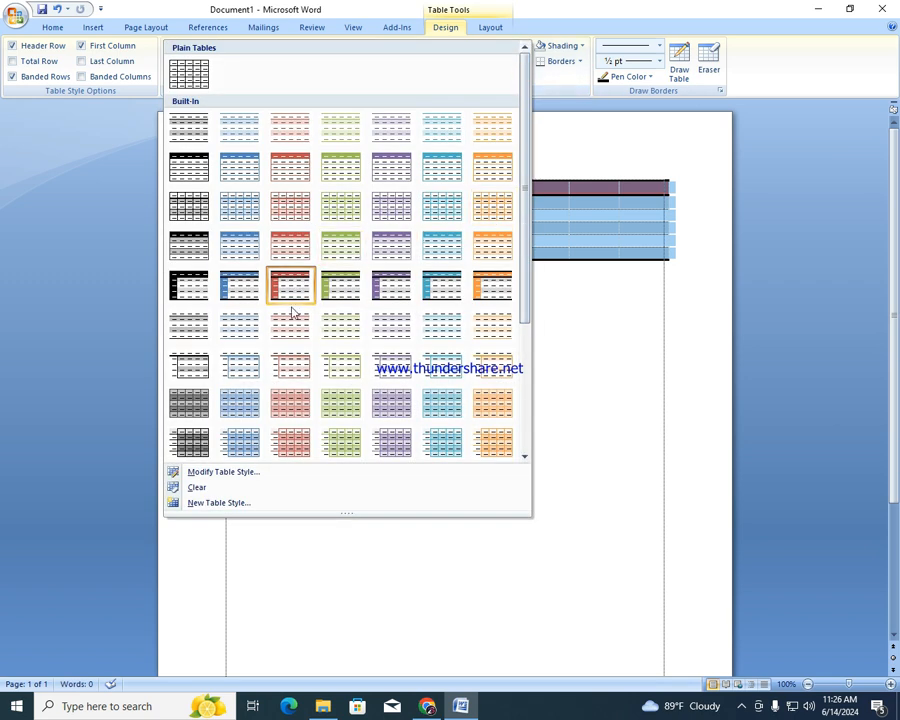
left_click(392, 370)
left_click(410, 341)
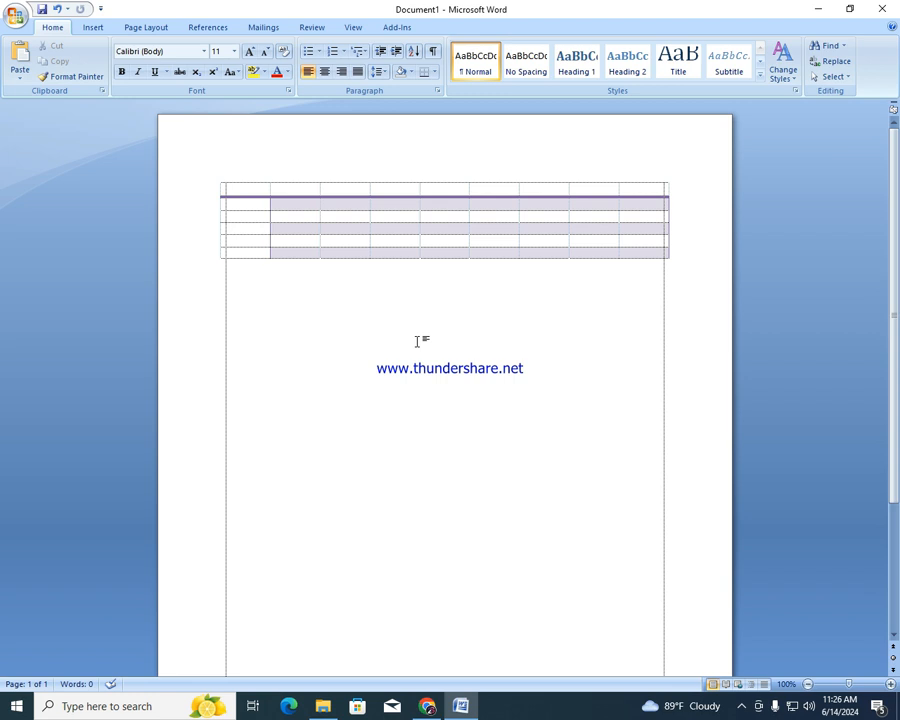
- Return the whole table to the plain grid table style and deselect it
left_click(213, 183)
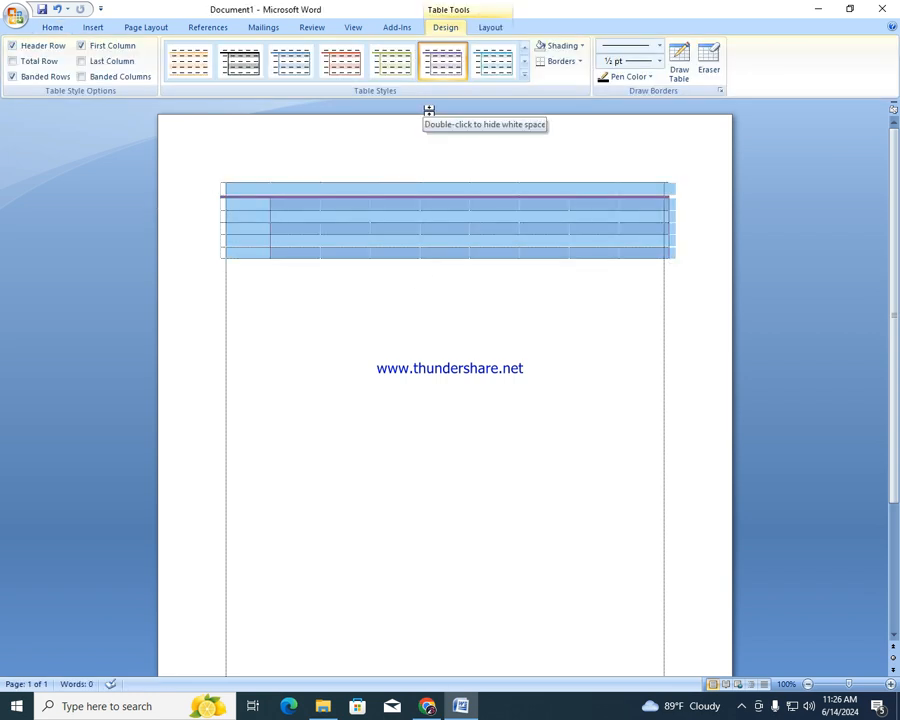
left_click(524, 77)
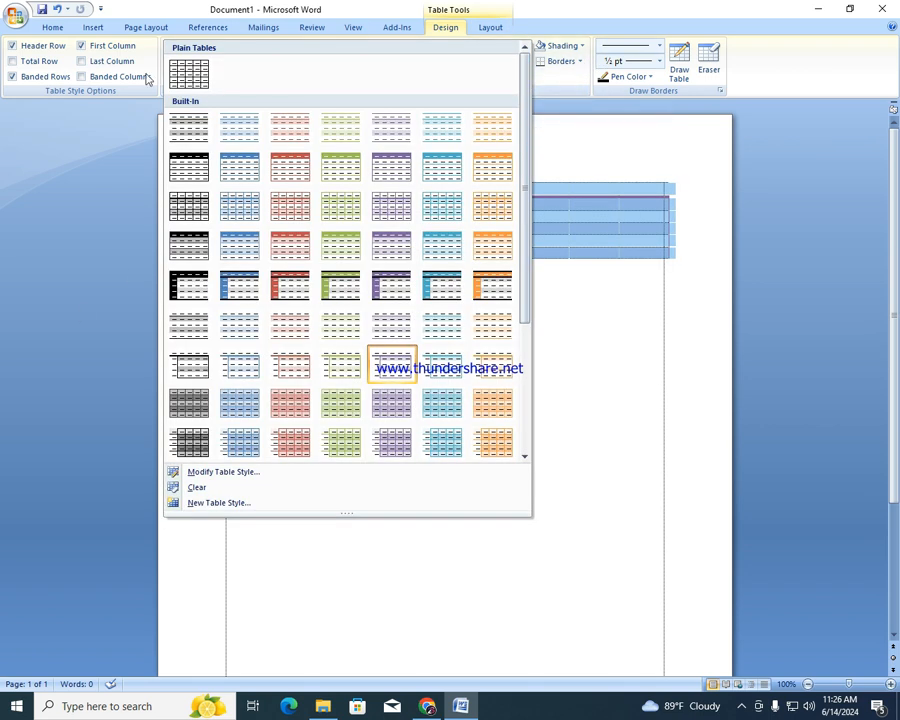
left_click(190, 72)
left_click(810, 276)
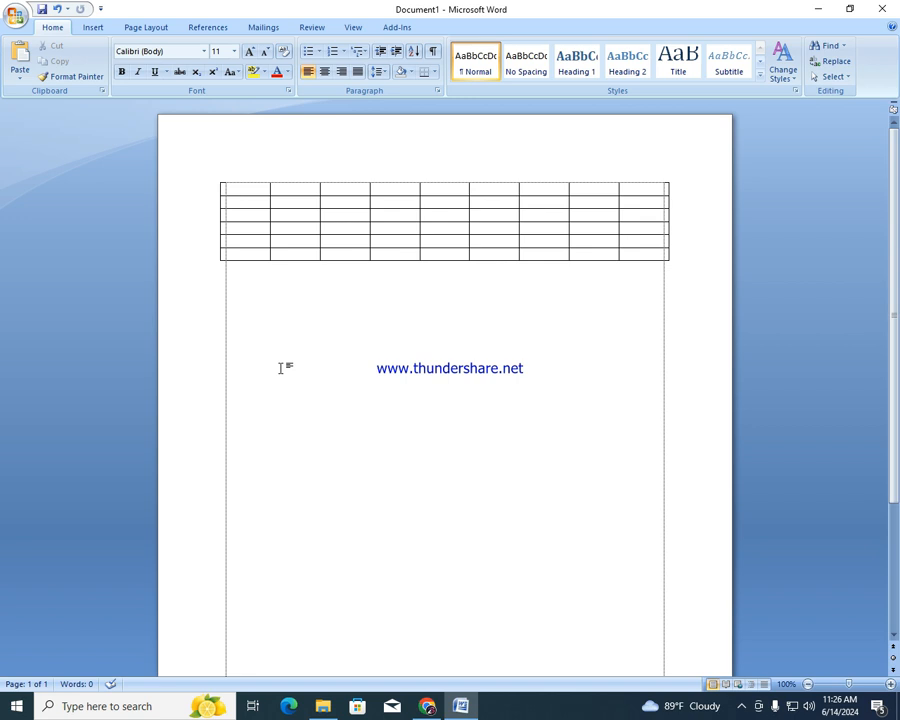
- Shade the first cell of the top row light olive green and the second cell theme red
left_click(241, 190)
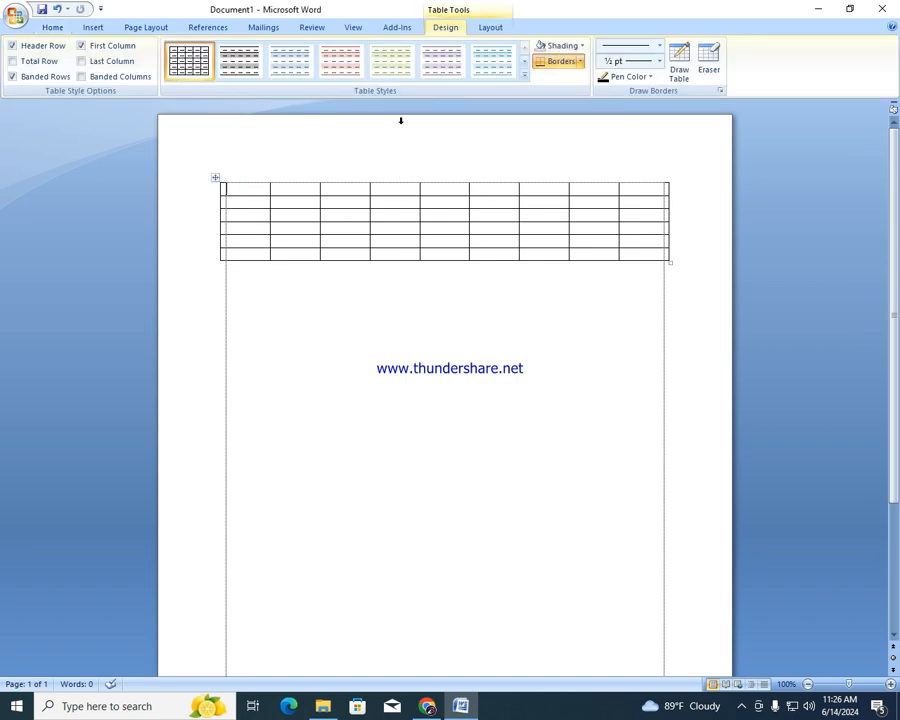
left_click(571, 46)
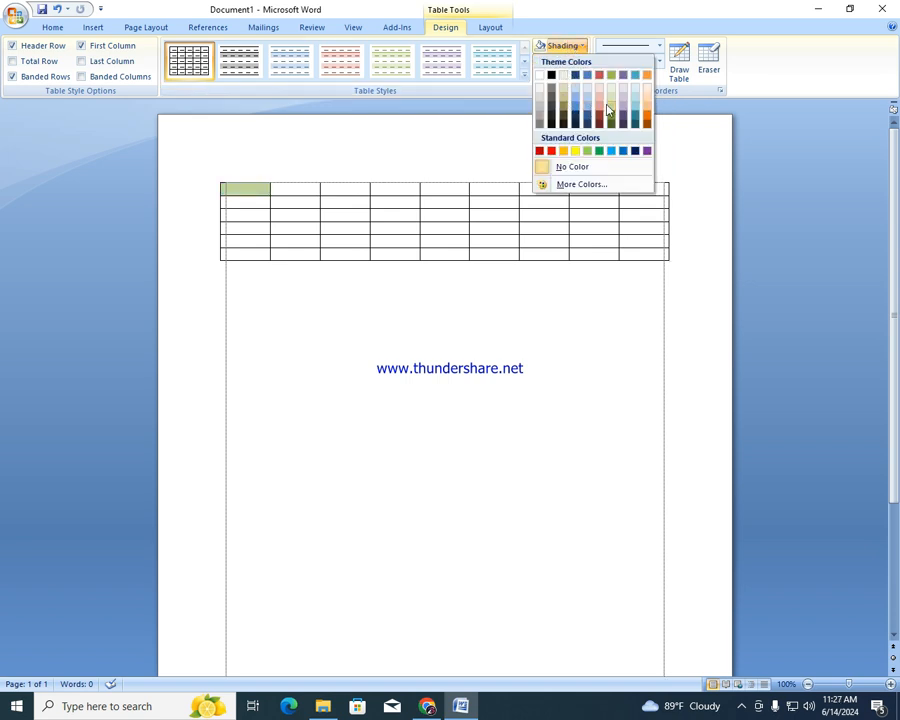
left_click(609, 102)
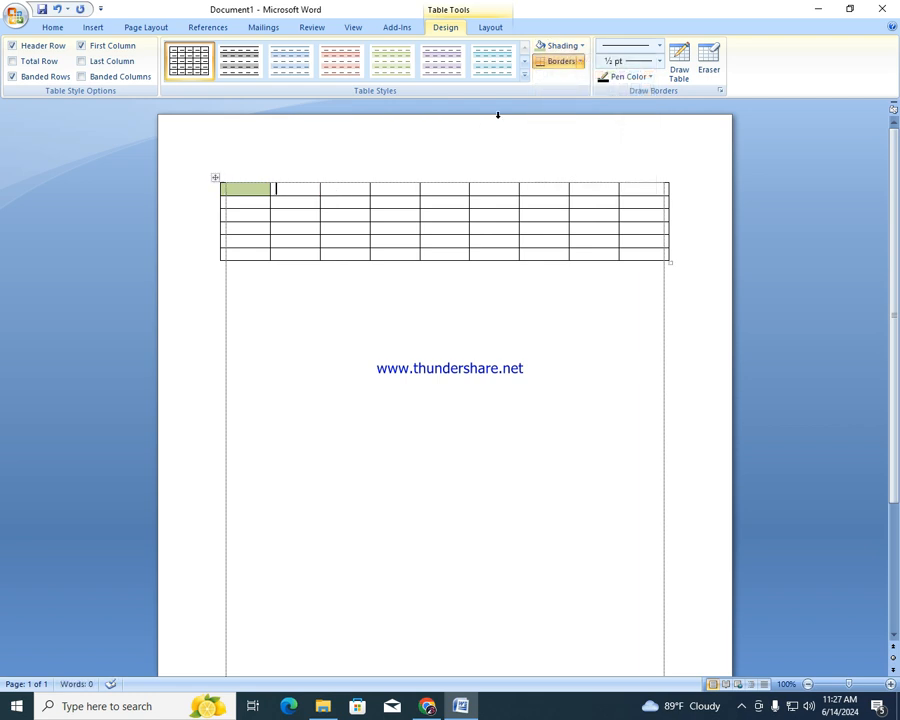
left_click(574, 46)
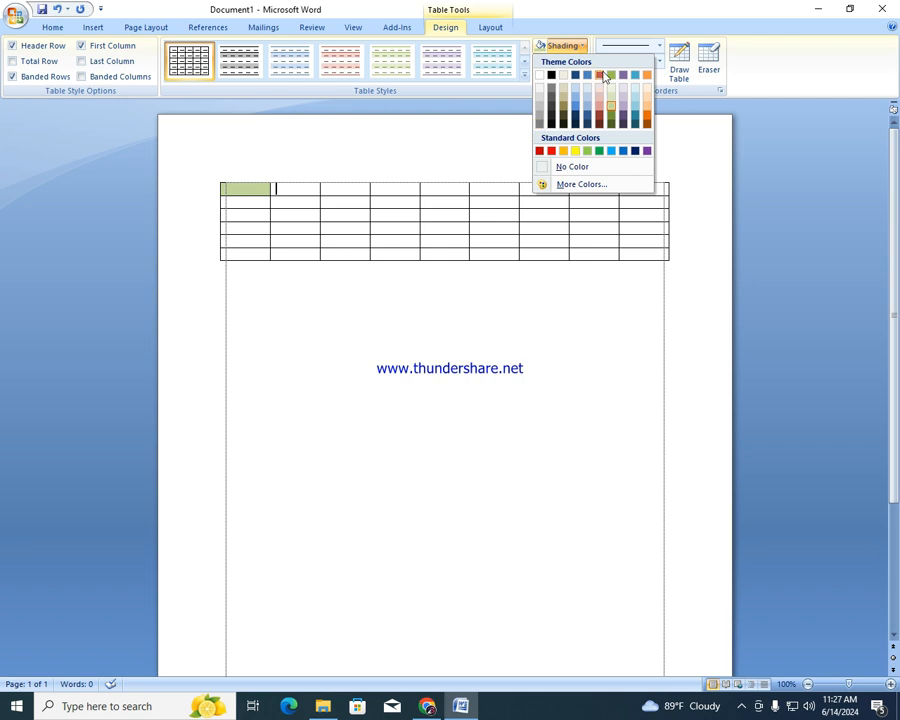
left_click(601, 75)
- Shade the third cell of the top row standard light blue and the fourth cell standard blue
left_click(559, 46)
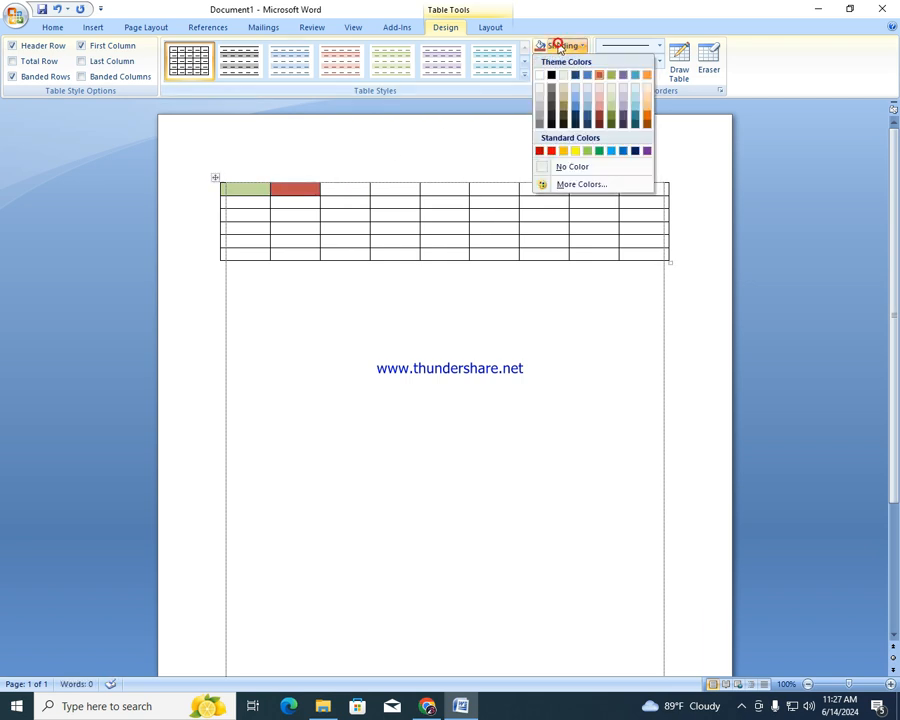
left_click(611, 150)
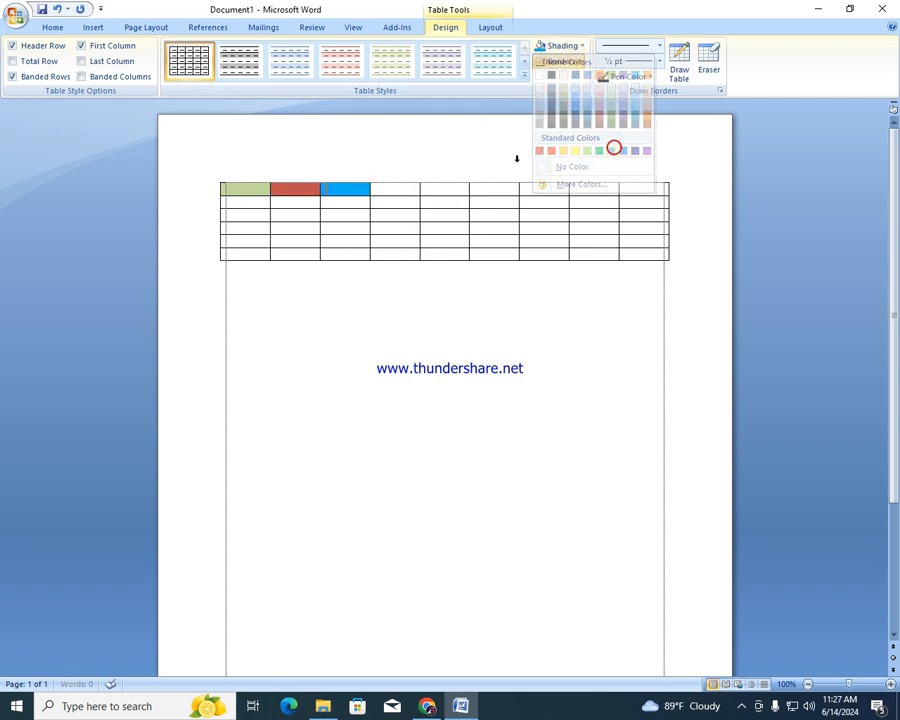
left_click(401, 187)
left_click(559, 47)
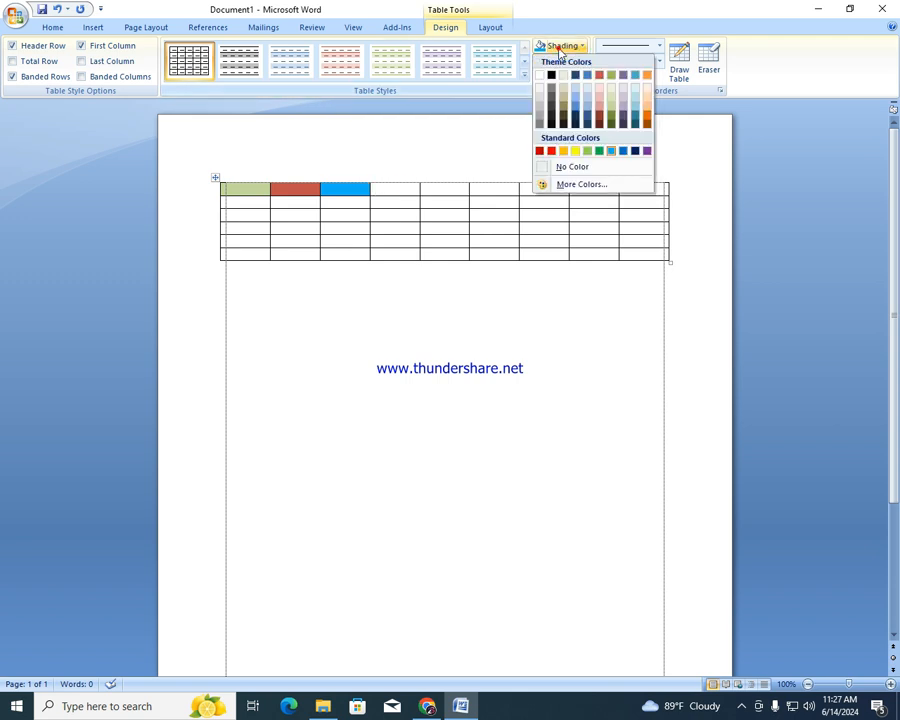
left_click(624, 151)
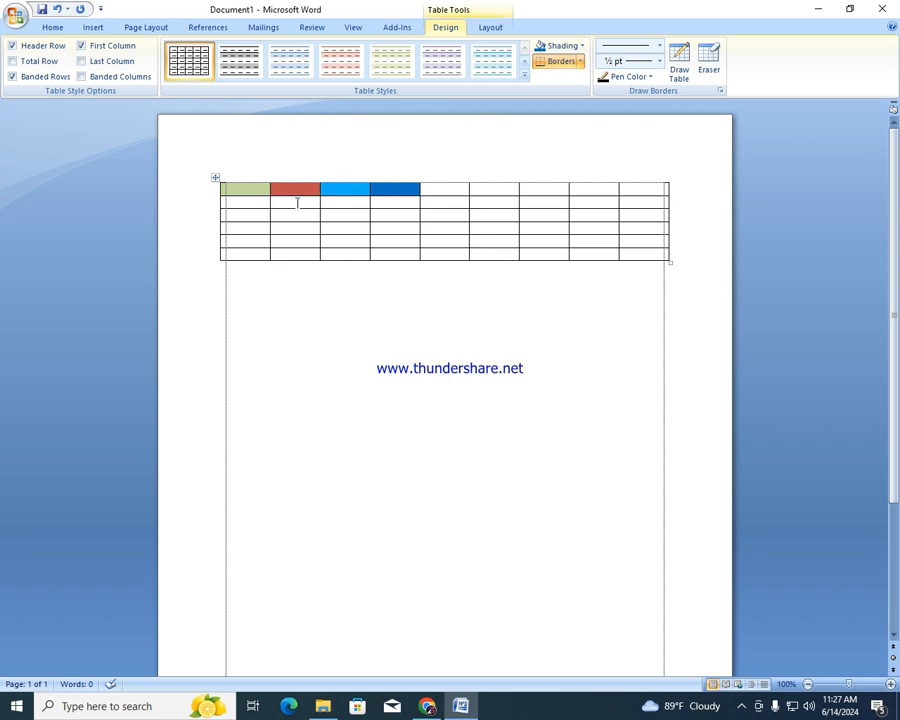
- Remove the shading from the table's whole top row by setting it to No Color
left_click(173, 189)
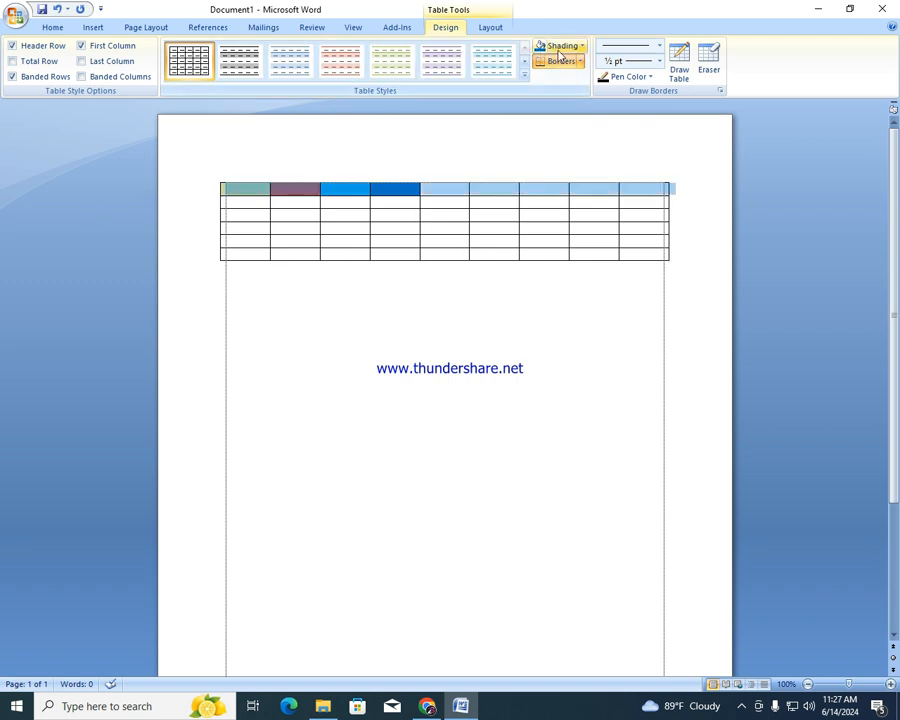
left_click(578, 46)
left_click(568, 167)
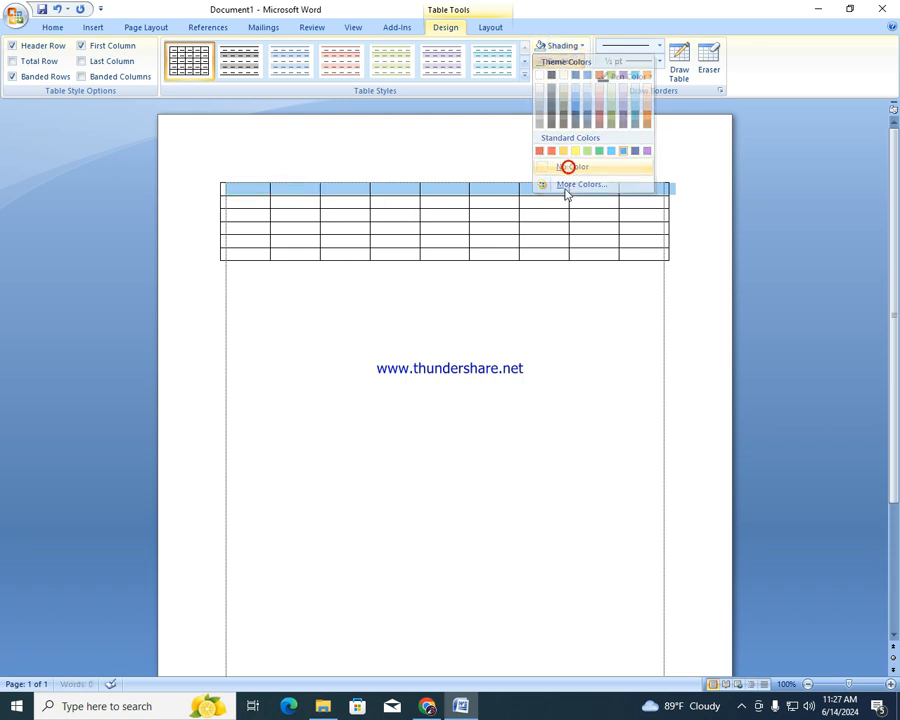
left_click(453, 345)
left_click(422, 153)
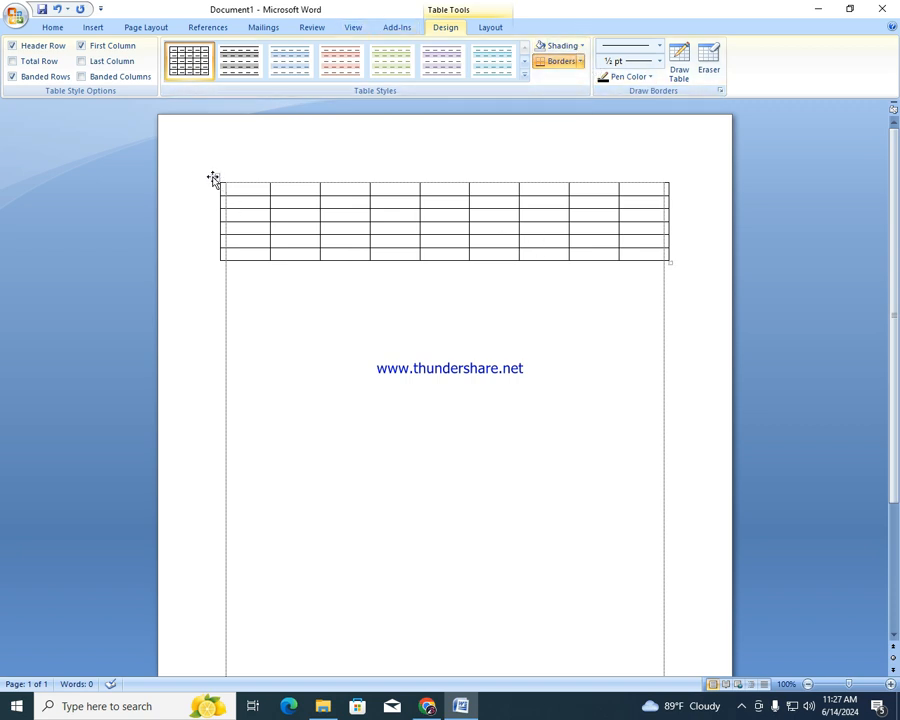
- Delete the whole 9-column table and insert a 3-column, 3-row table with the table size grid
left_click(213, 179)
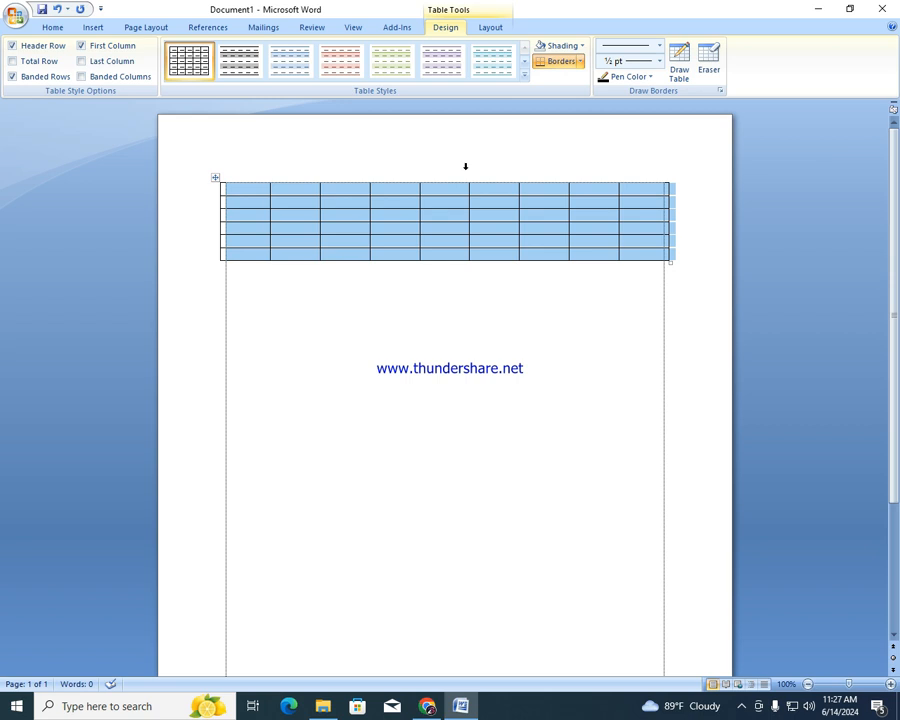
key("BackSpace")
left_click(94, 27)
left_click(116, 62)
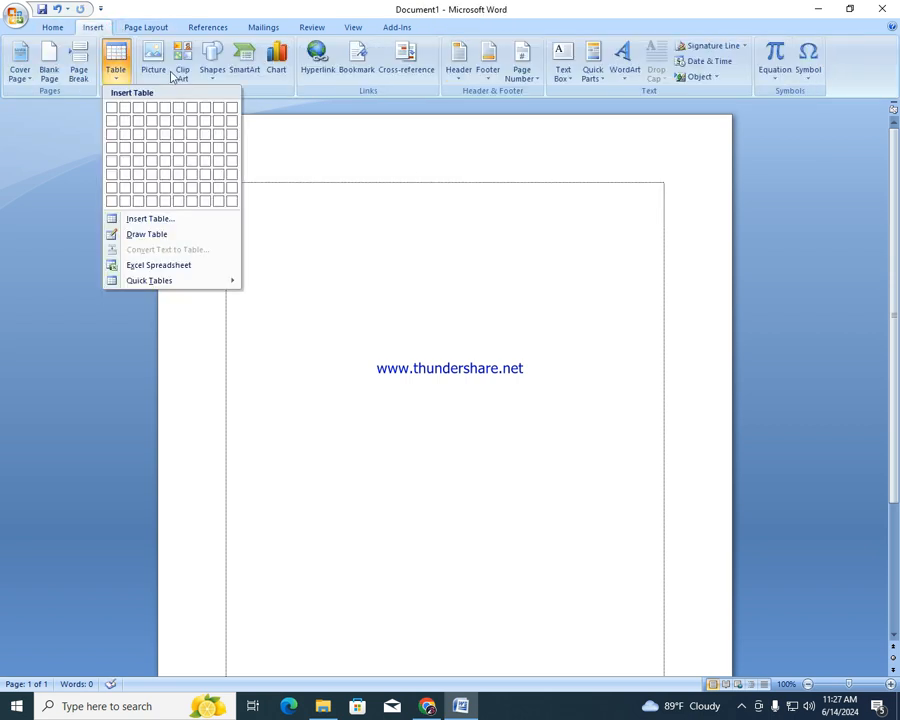
left_click(140, 140)
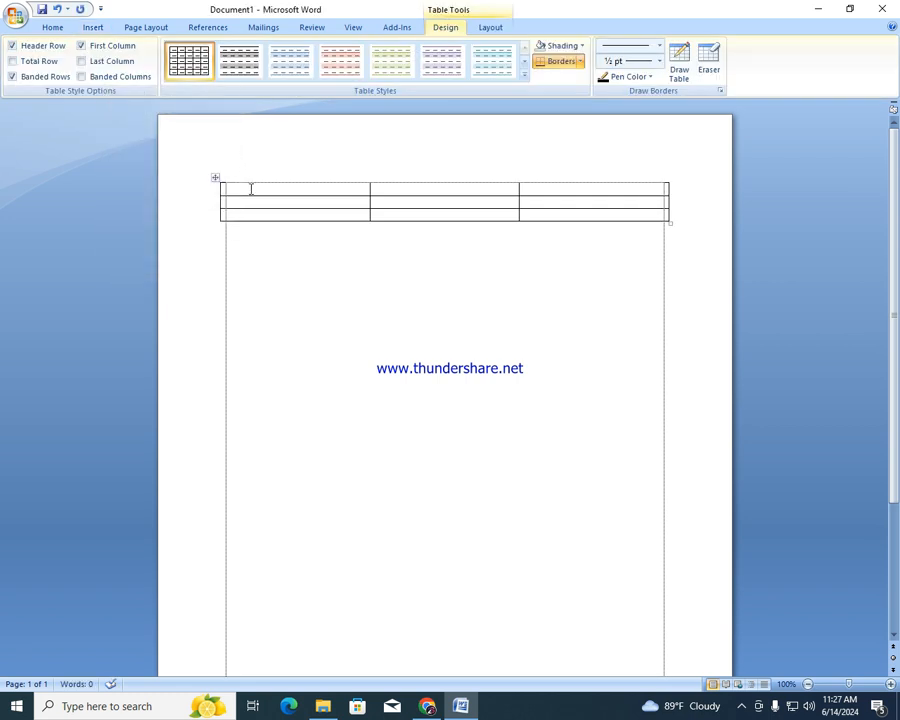
- Fill the nine table cells row by row with the letters a to i
type("asa")
key("BackSpace")
type("a")
- Add the New, Open and Print Preview commands to the Quick Access Toolbar
left_click(100, 8)
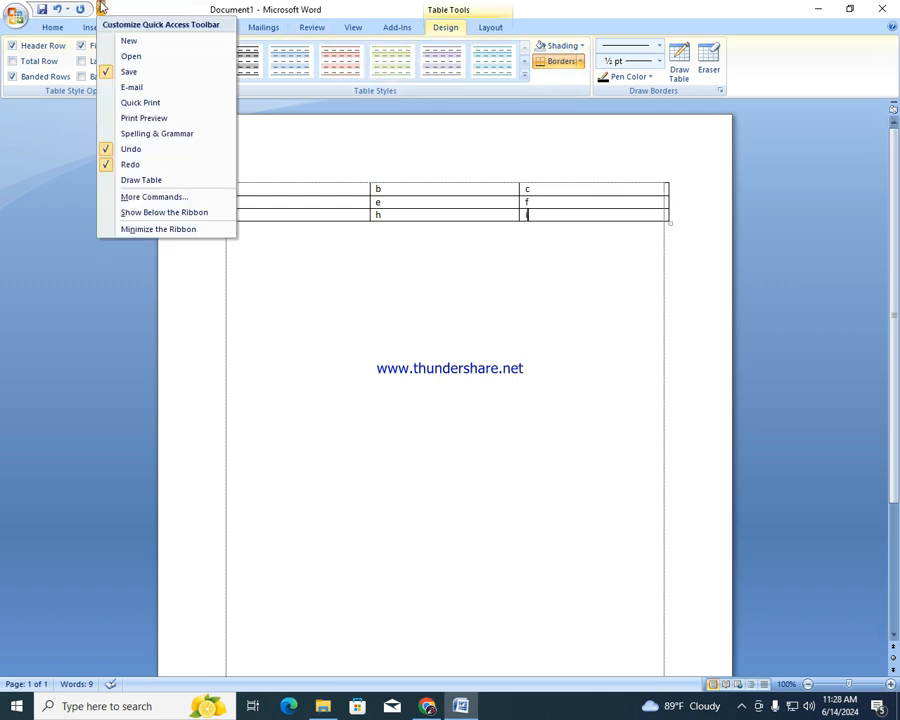
left_click(112, 40)
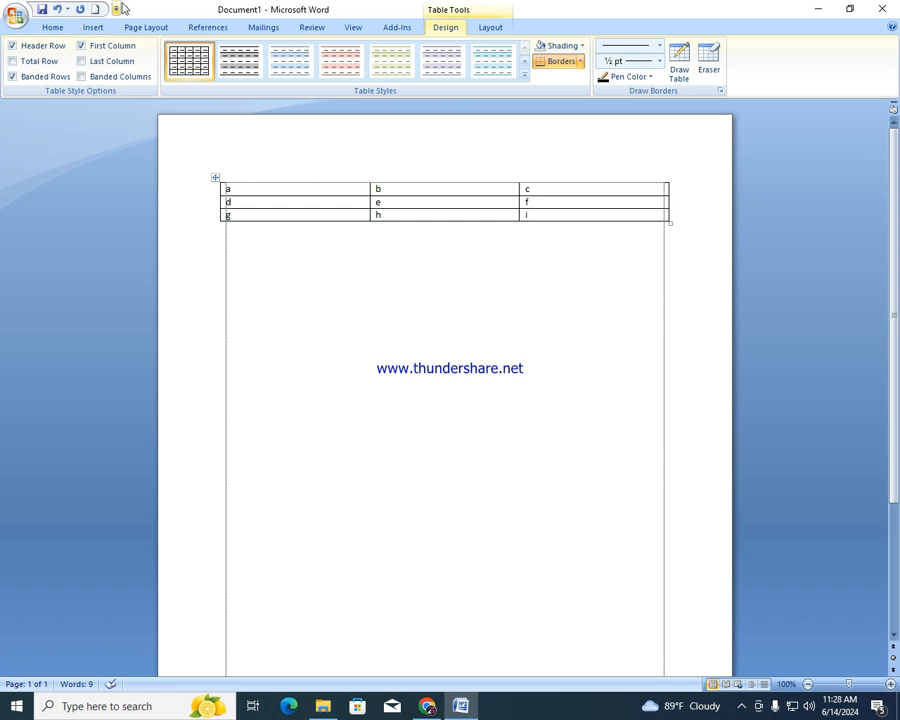
left_click(116, 8)
left_click(124, 57)
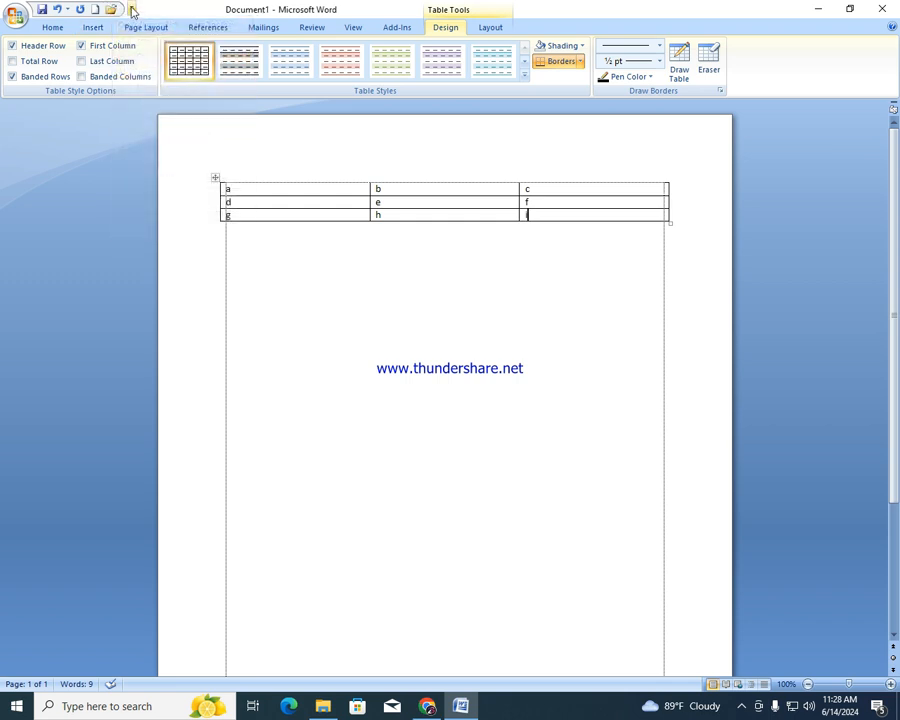
left_click(132, 9)
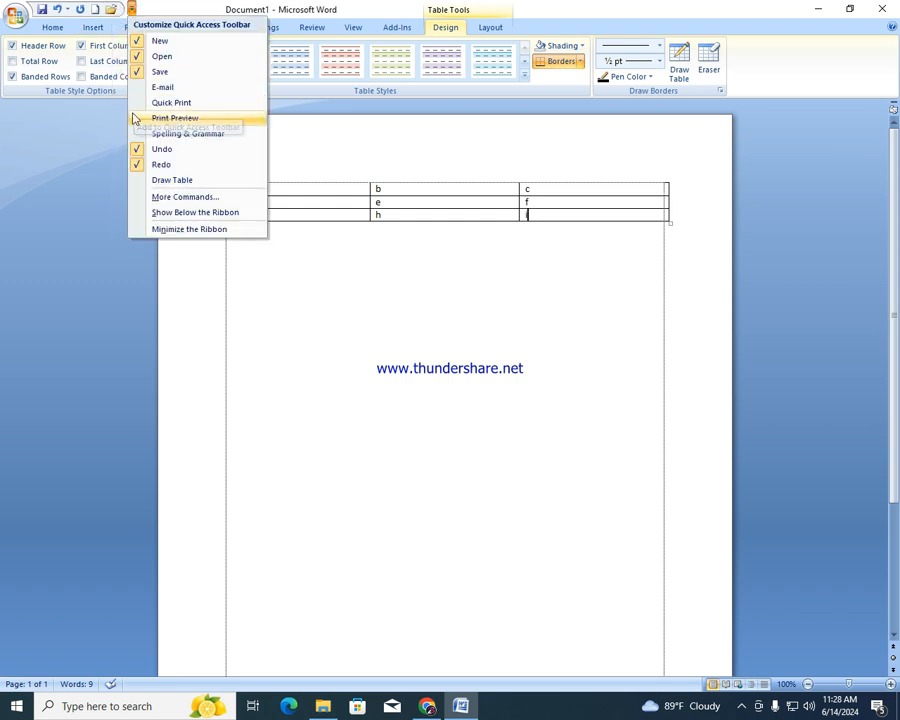
left_click(140, 118)
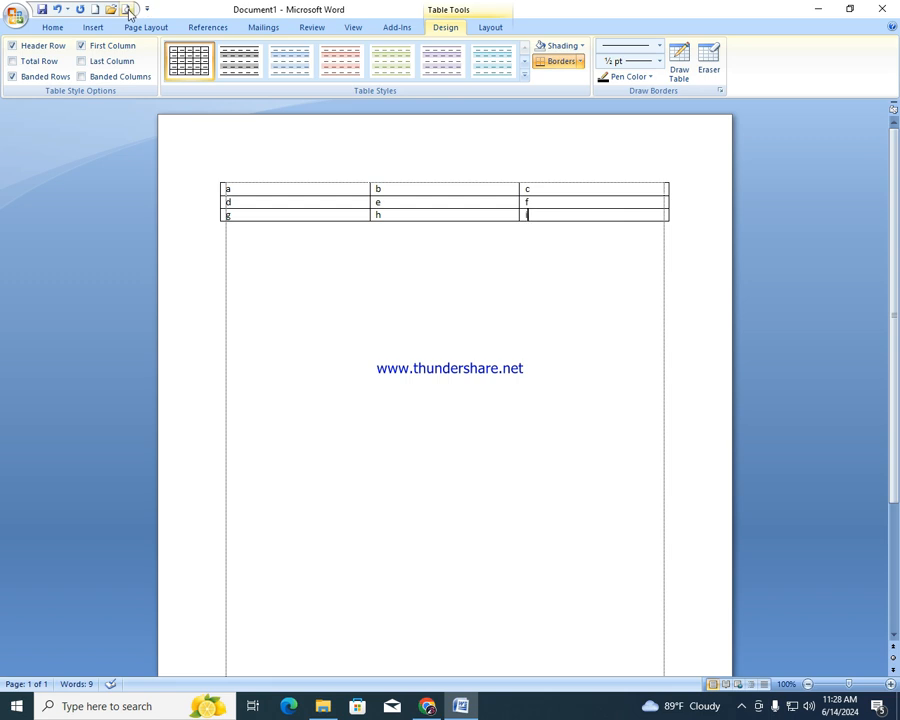
- View the lettered table enlarged in Print Preview, then return to the document
left_click(127, 10)
left_click(508, 267)
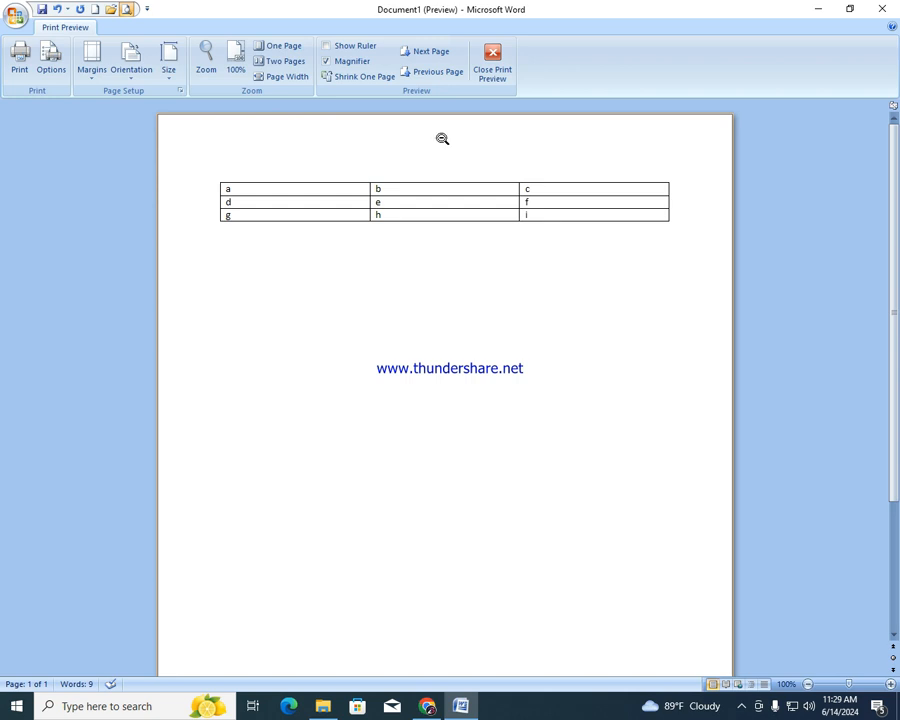
left_click(505, 46)
- Remove every border from the whole 3-by-3 table with the No Border option
left_click(214, 178)
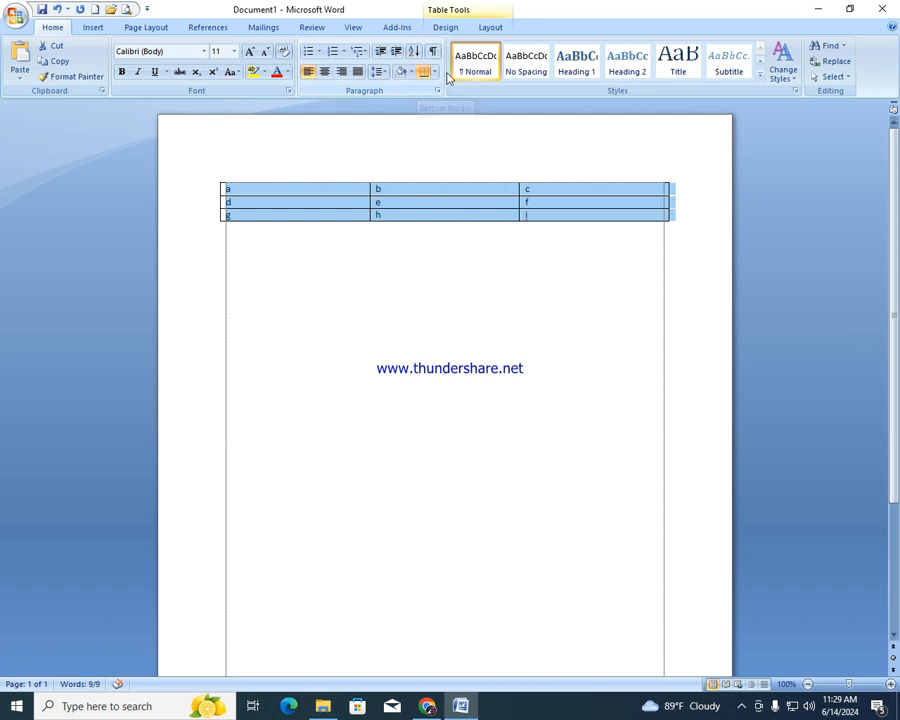
left_click(447, 27)
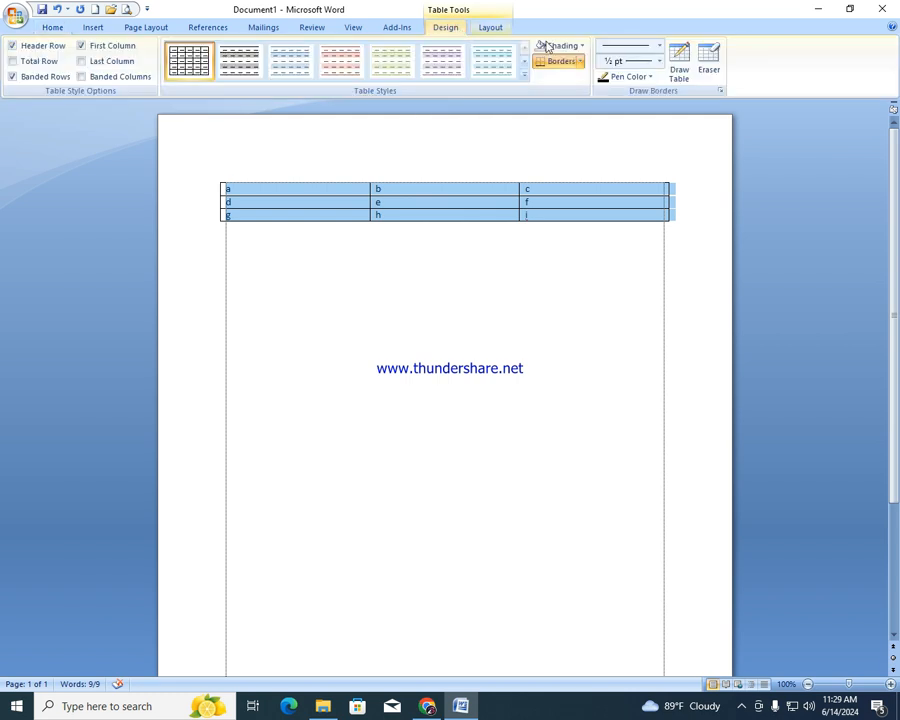
left_click(581, 63)
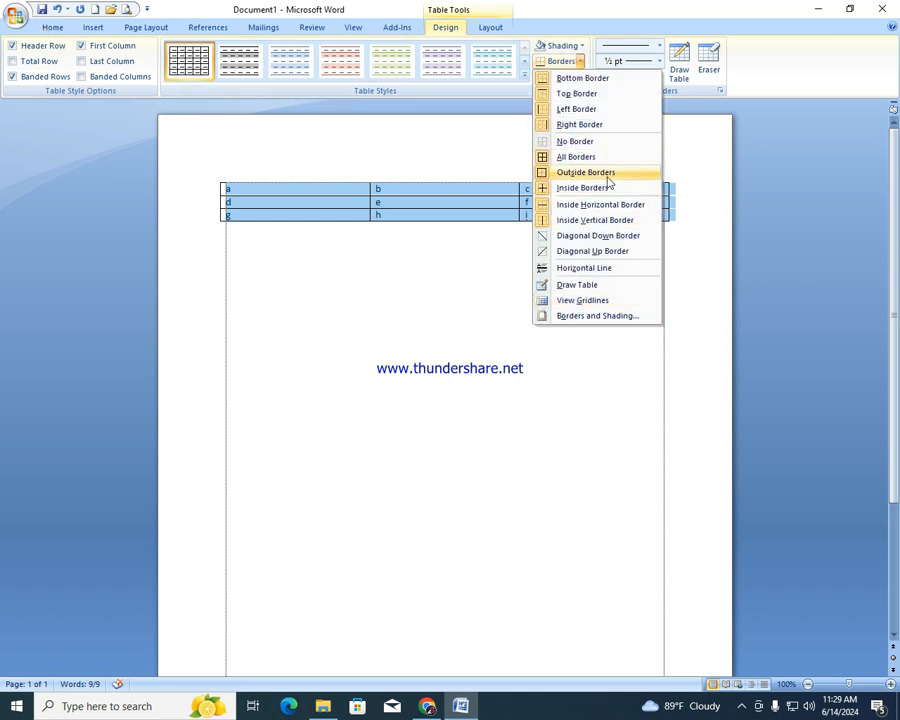
left_click(589, 143)
left_click(390, 354)
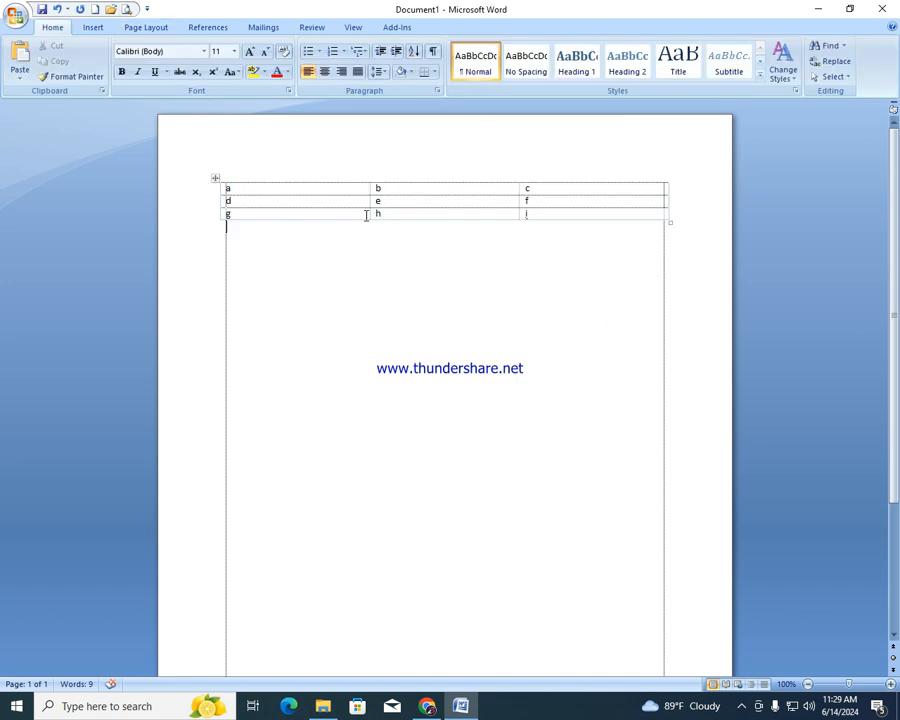
- Check the borderless table at a closer zoom in Print Preview and close the preview
left_click(123, 10)
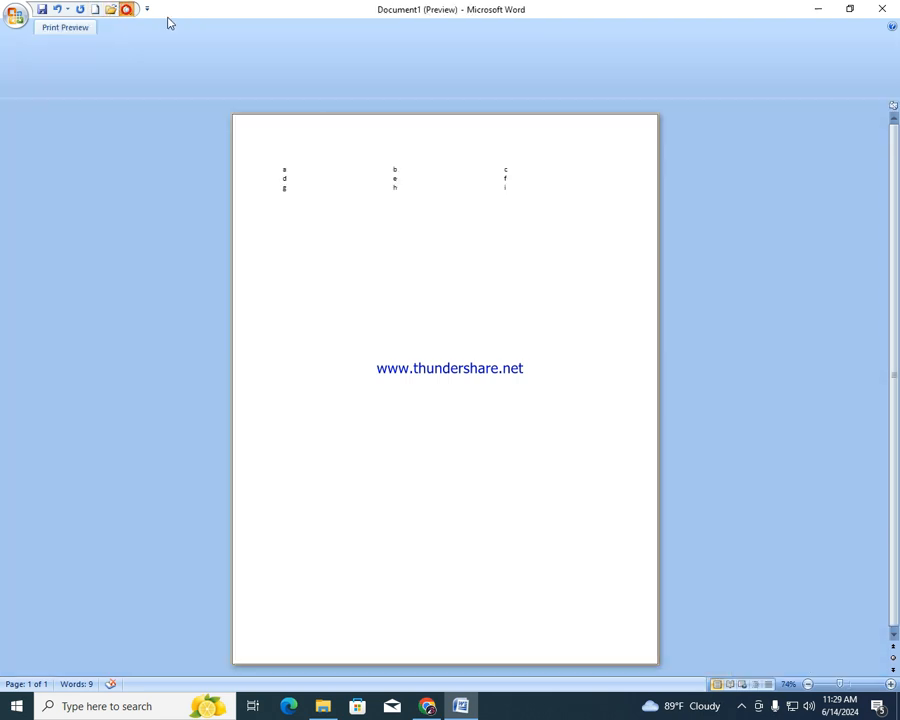
left_click(444, 213)
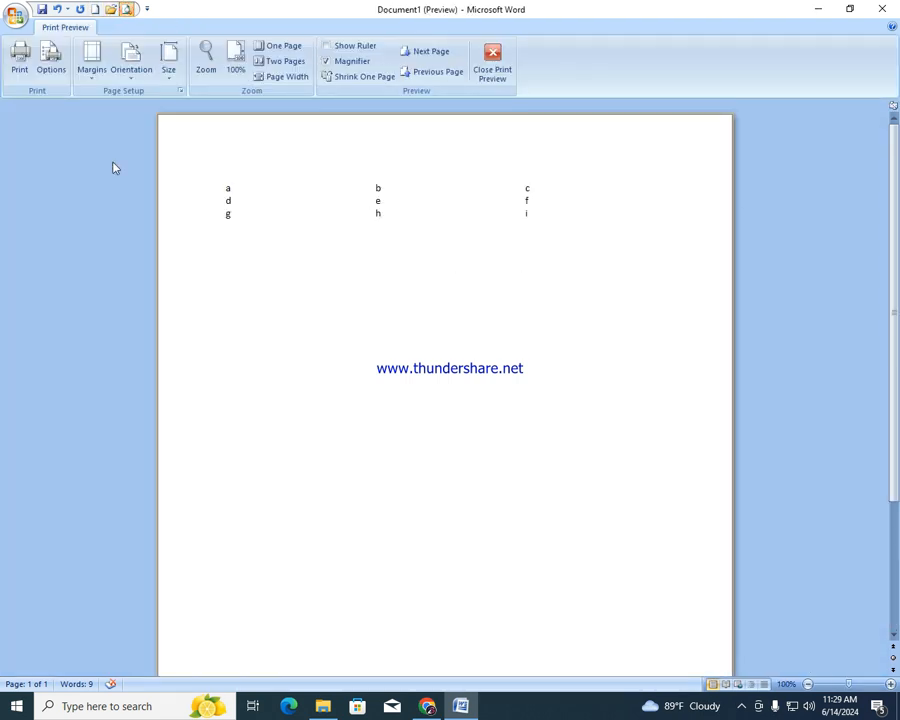
left_click(505, 58)
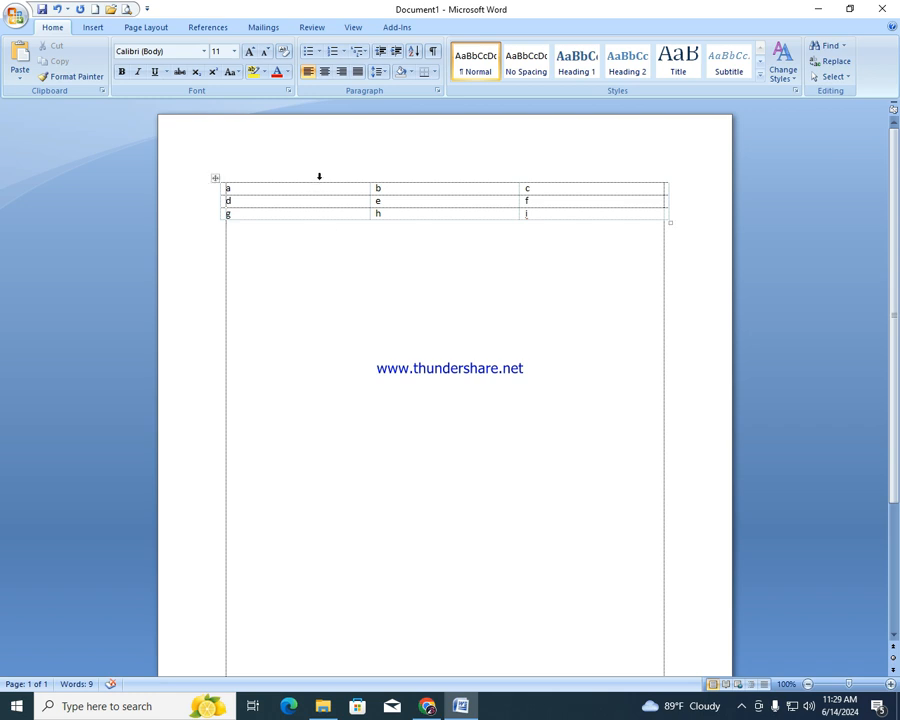
- Apply All Borders to the whole 3-by-3 table
left_click(215, 178)
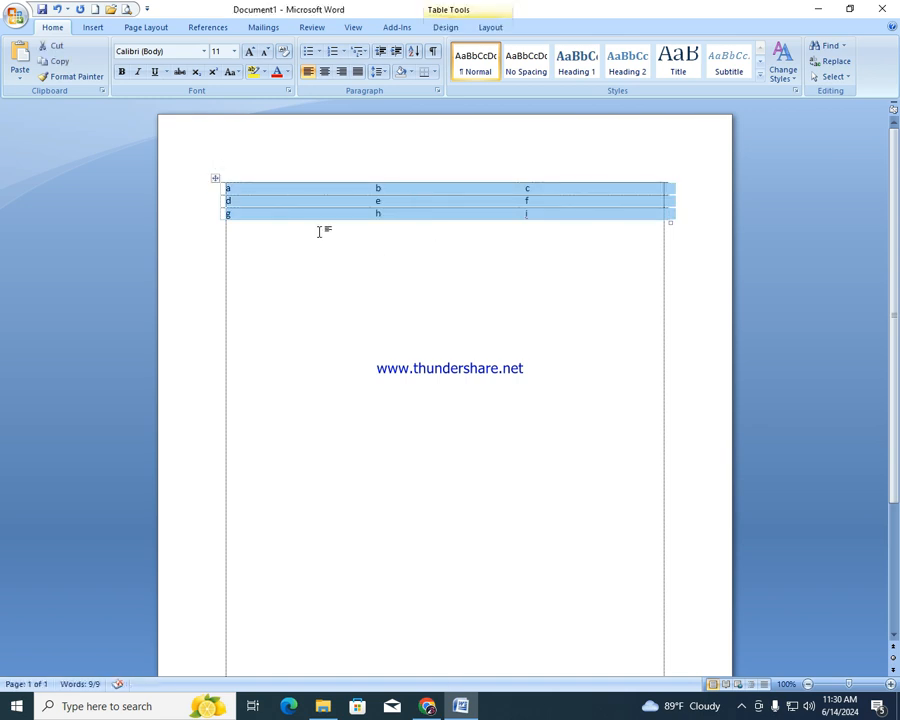
left_click(434, 72)
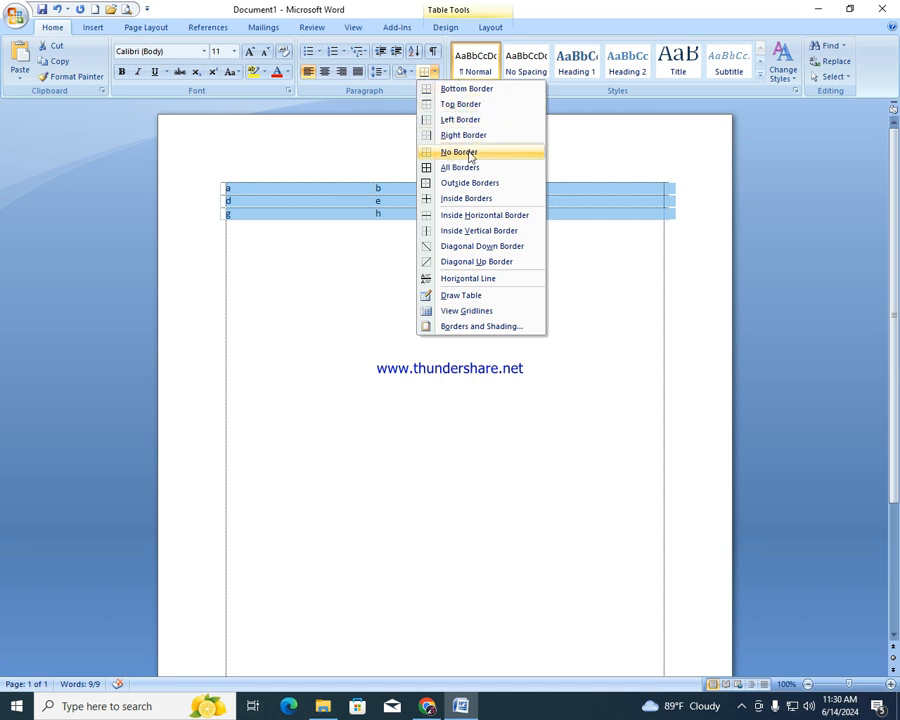
left_click(466, 168)
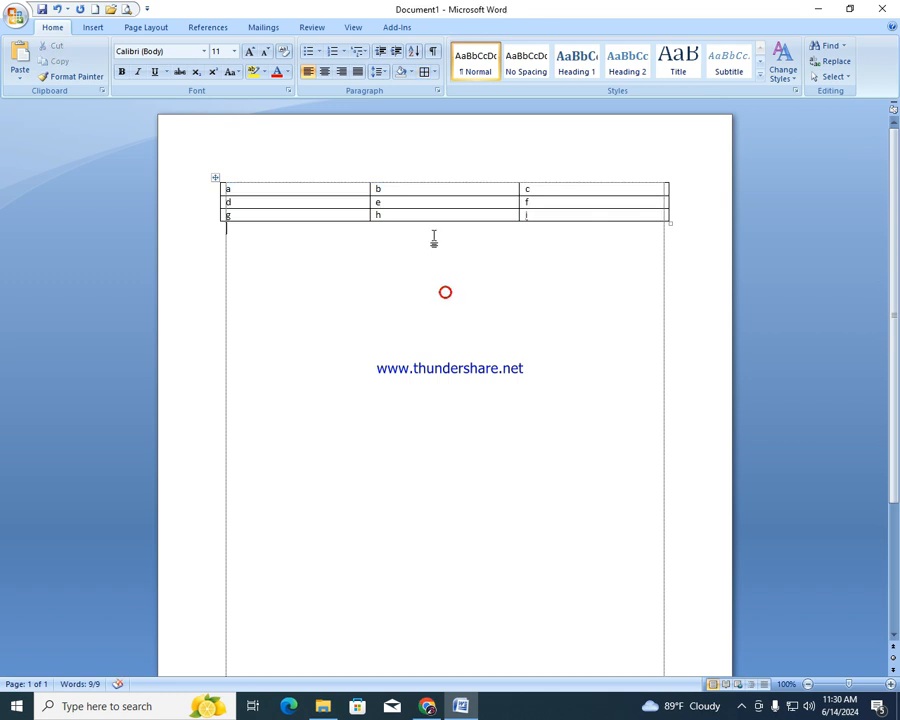
- Inspect the fully bordered table at a closer zoom in Print Preview and close the preview
left_click(126, 9)
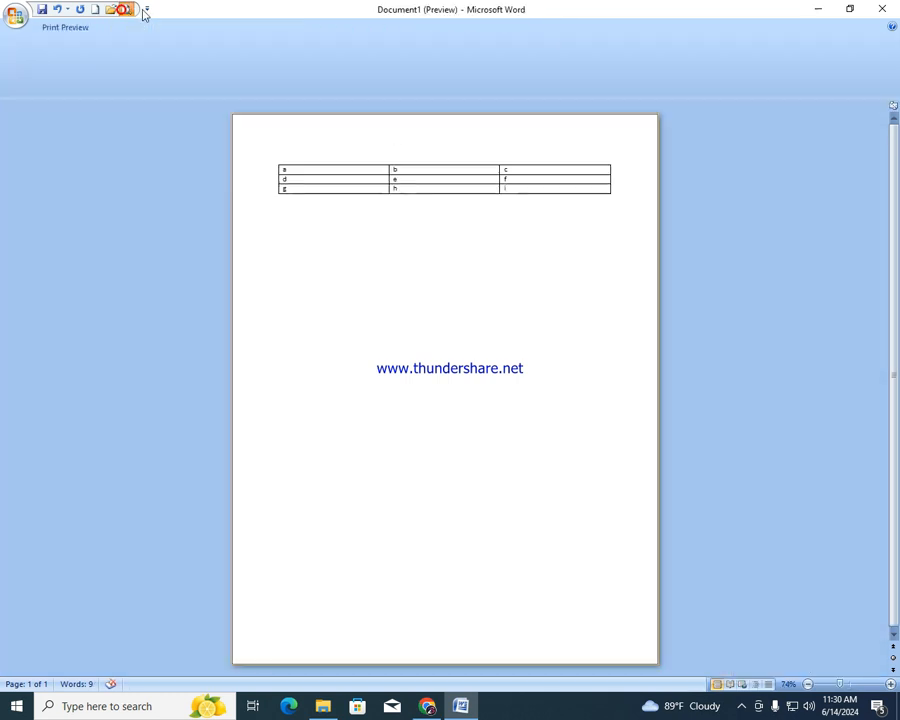
left_click(396, 170)
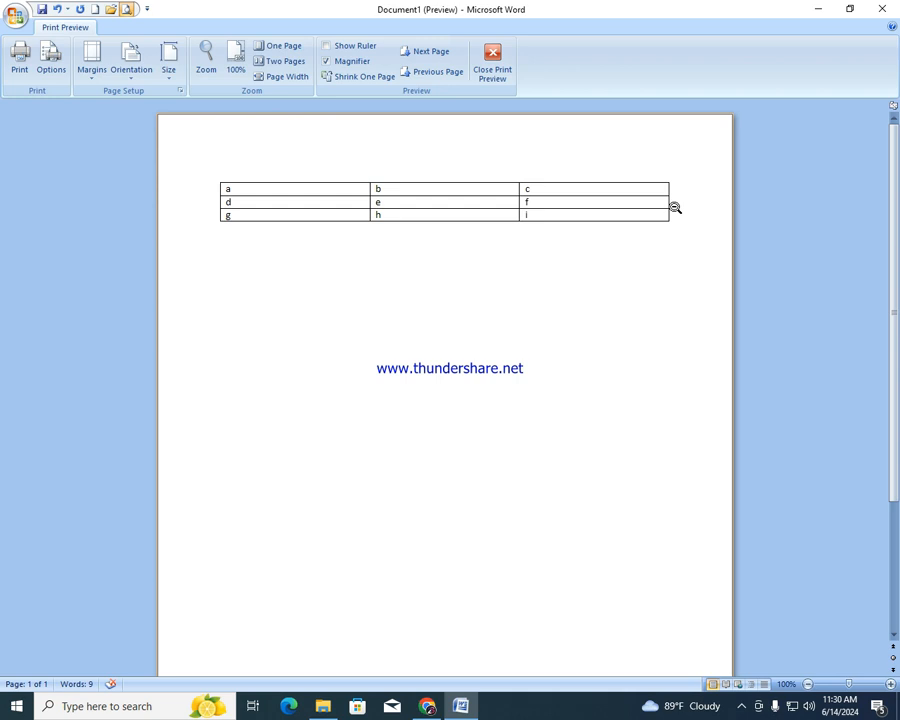
left_click(492, 62)
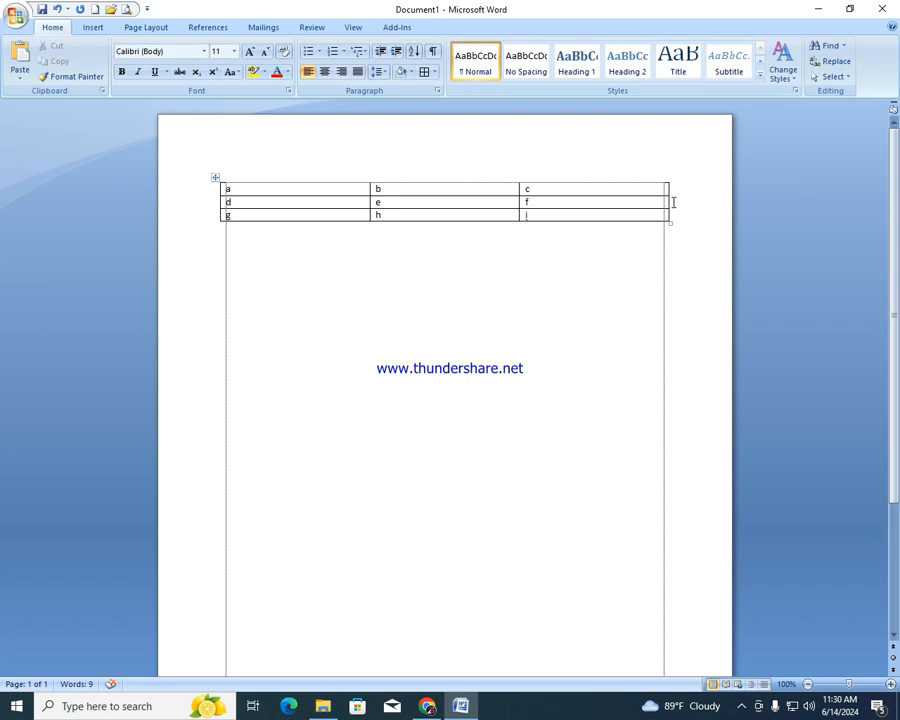
- Set the border line style to a single wavy line and draw a new table's outer frame below the lettered table
left_click(238, 216)
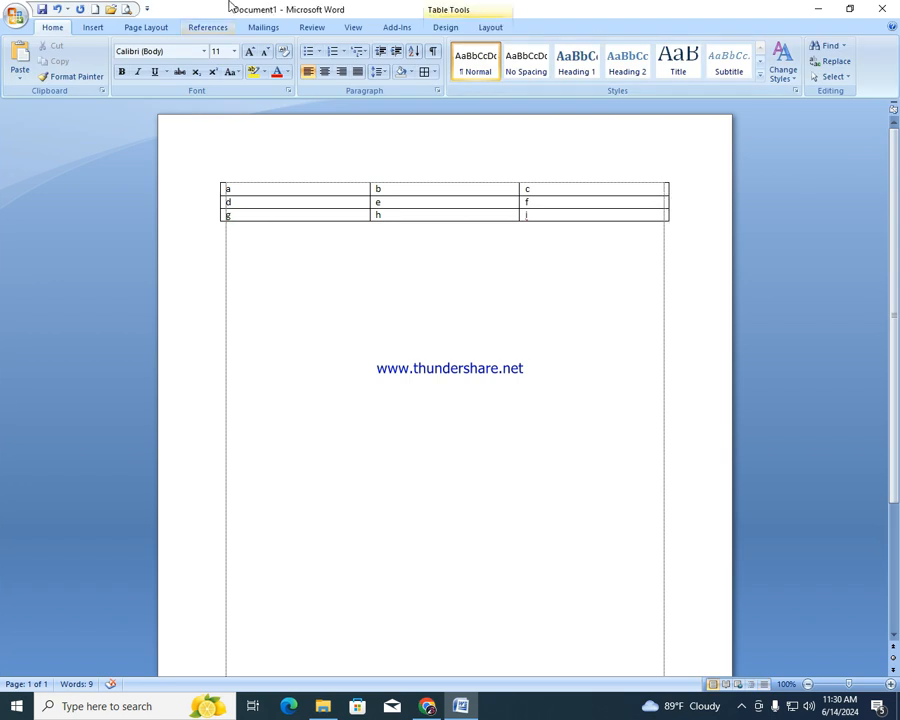
left_click(438, 26)
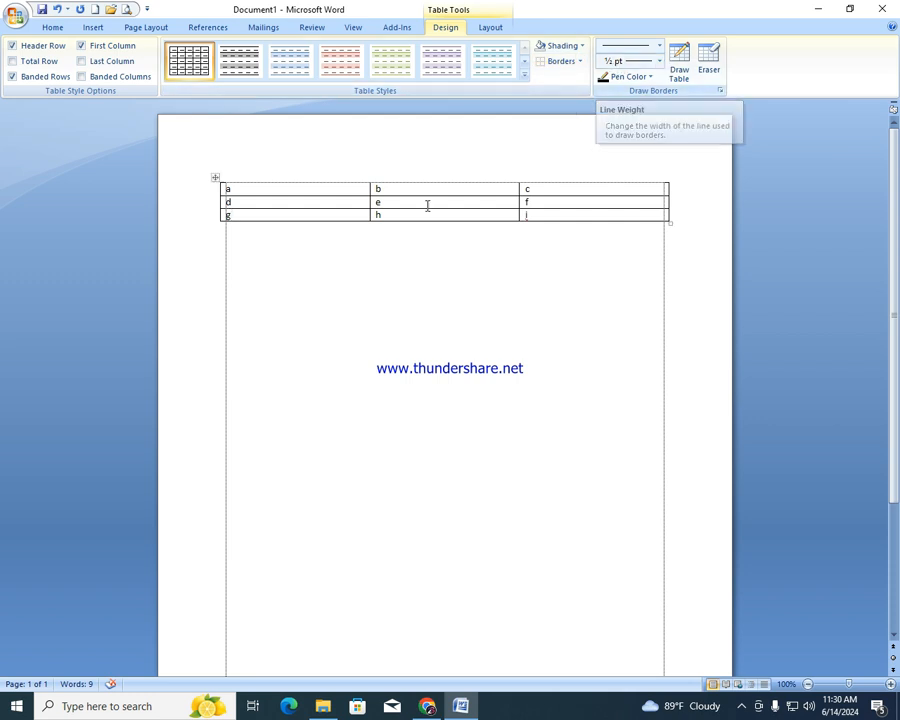
left_click(296, 249)
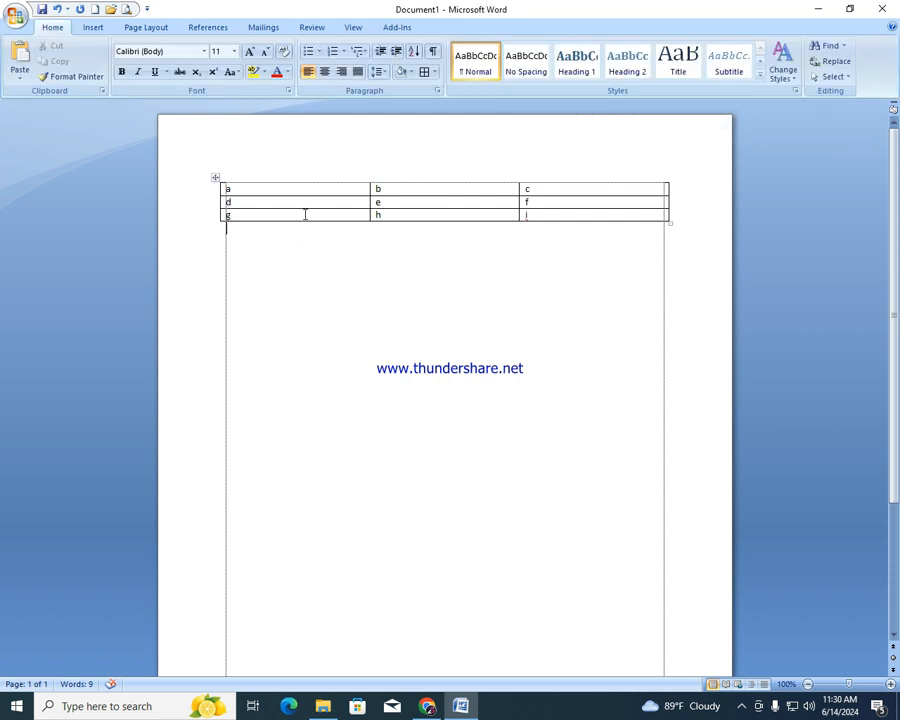
left_click(301, 215)
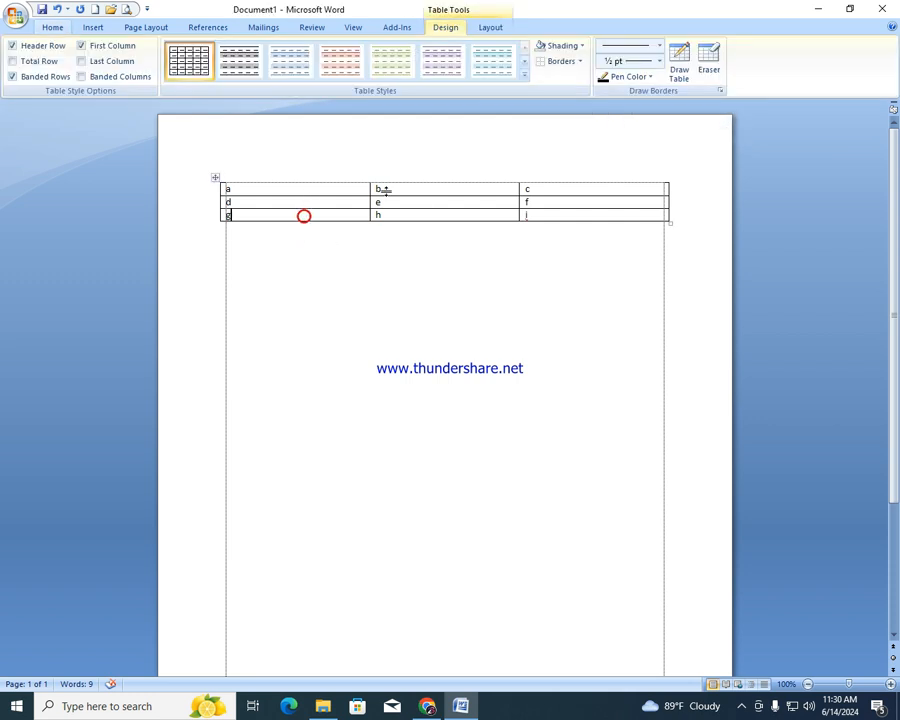
left_click(657, 45)
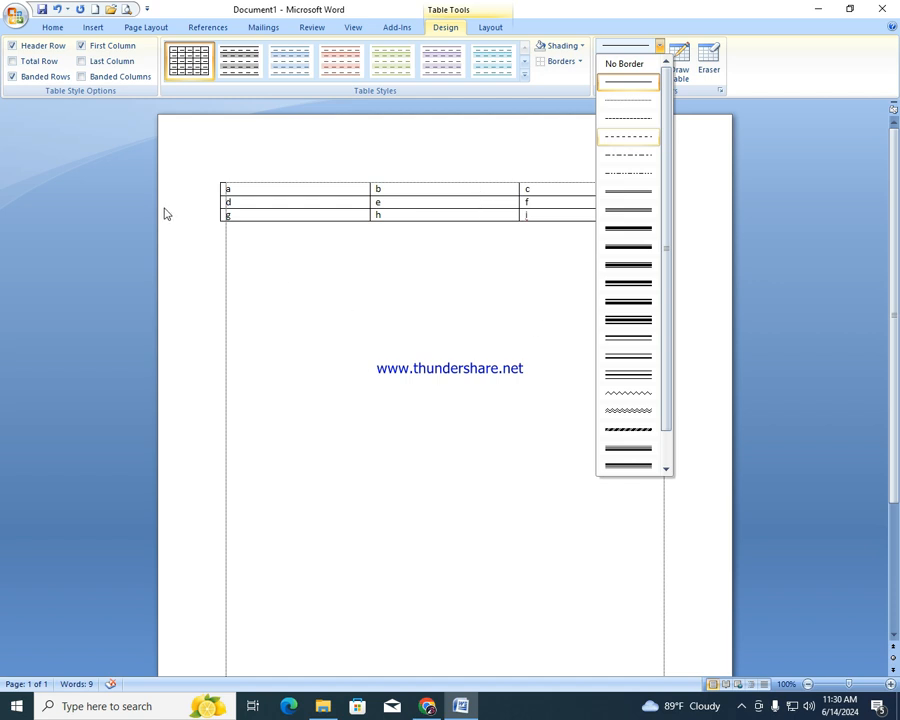
left_click(624, 392)
mouse_move(238, 277)
left_mouse_down()
mouse_move(289, 298)
mouse_move(639, 380)
mouse_move(637, 356)
left_mouse_up()
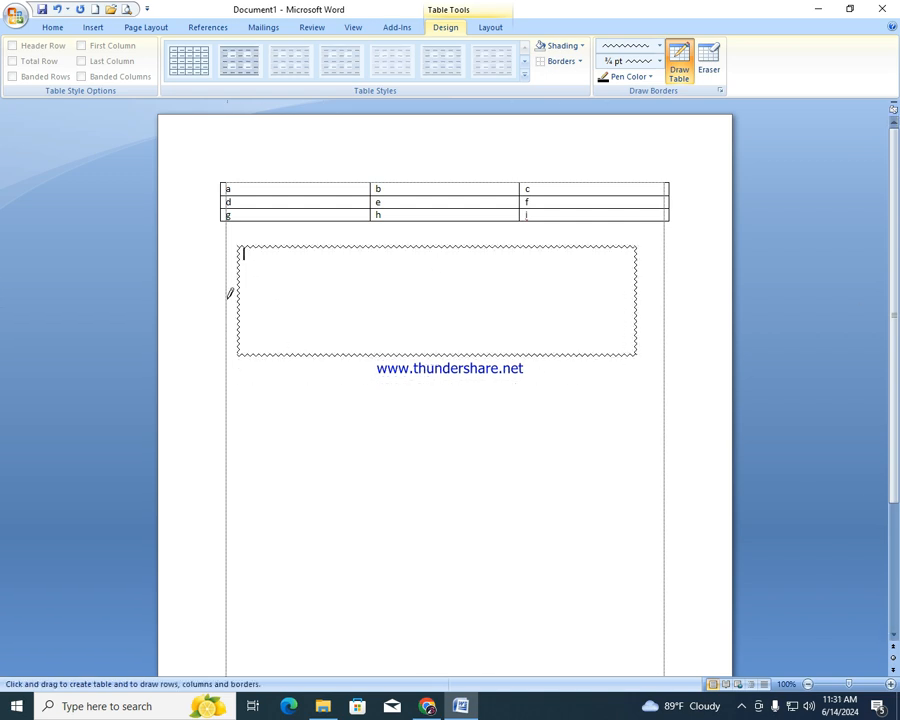
- Divide the wavy-framed table into three rows and three columns by drawing two horizontal and two vertical lines
left_click_drag(240, 291, 511, 292)
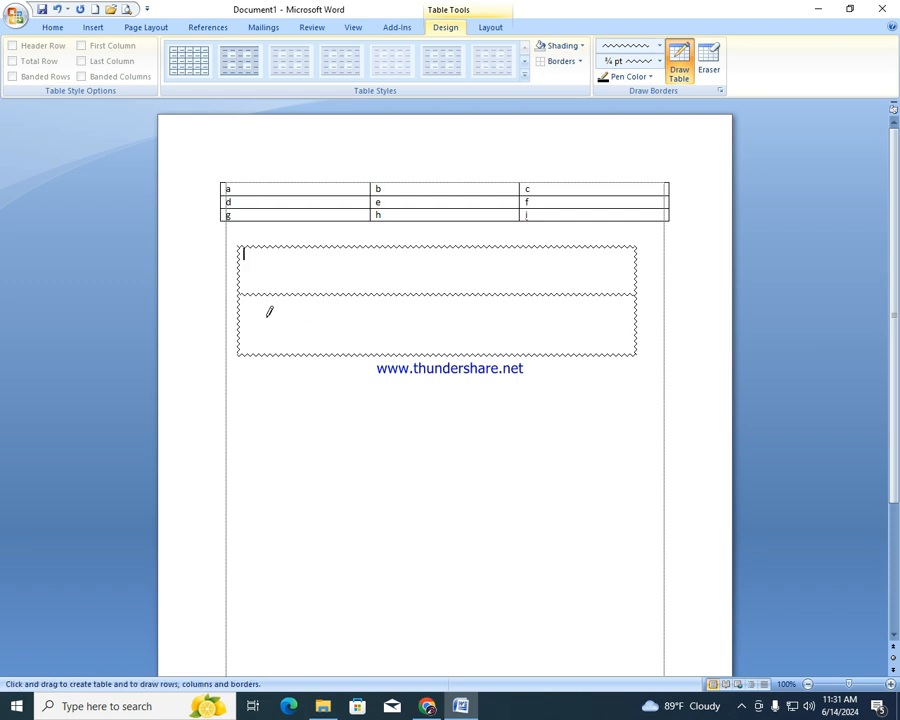
left_click_drag(241, 323, 560, 314)
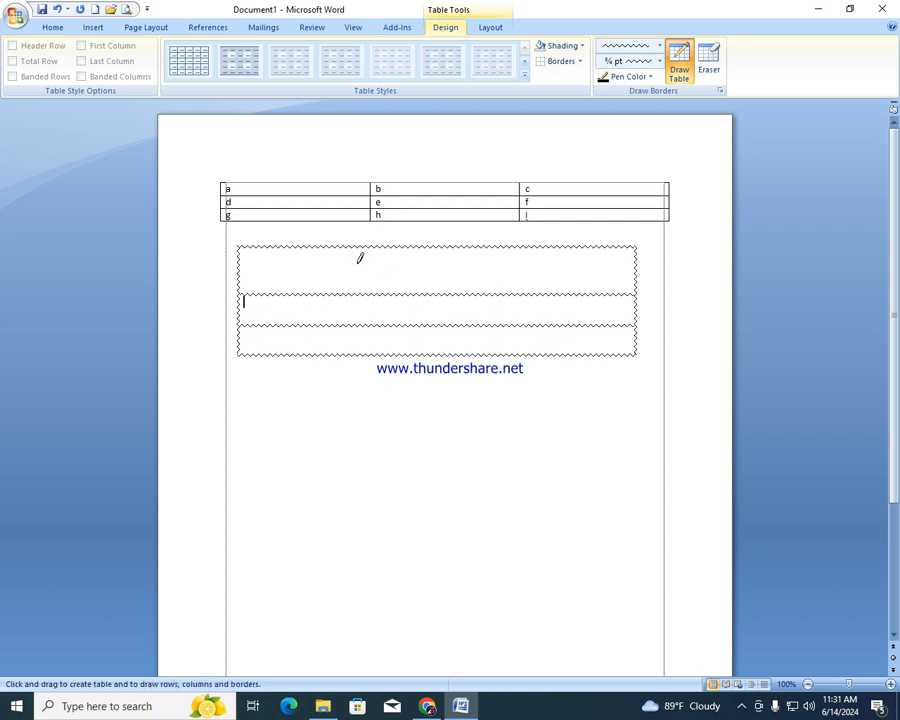
left_click_drag(348, 245, 348, 352)
left_click_drag(424, 246, 424, 352)
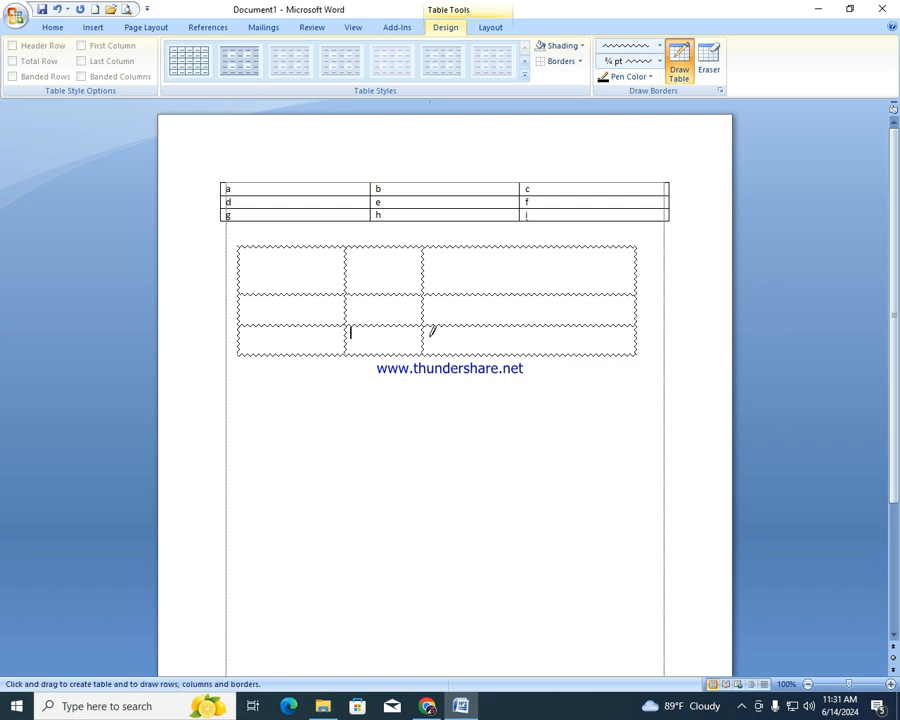
- Set the line weight to 1 ½ pt and draw a full-height vertical line through the wavy table's third column
left_click(660, 61)
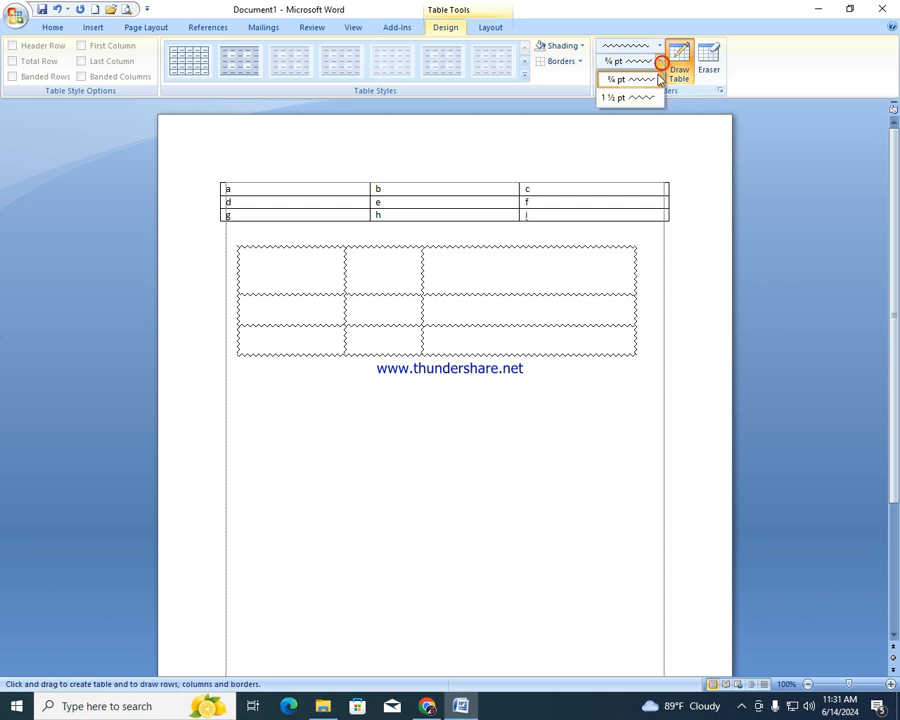
left_click(645, 98)
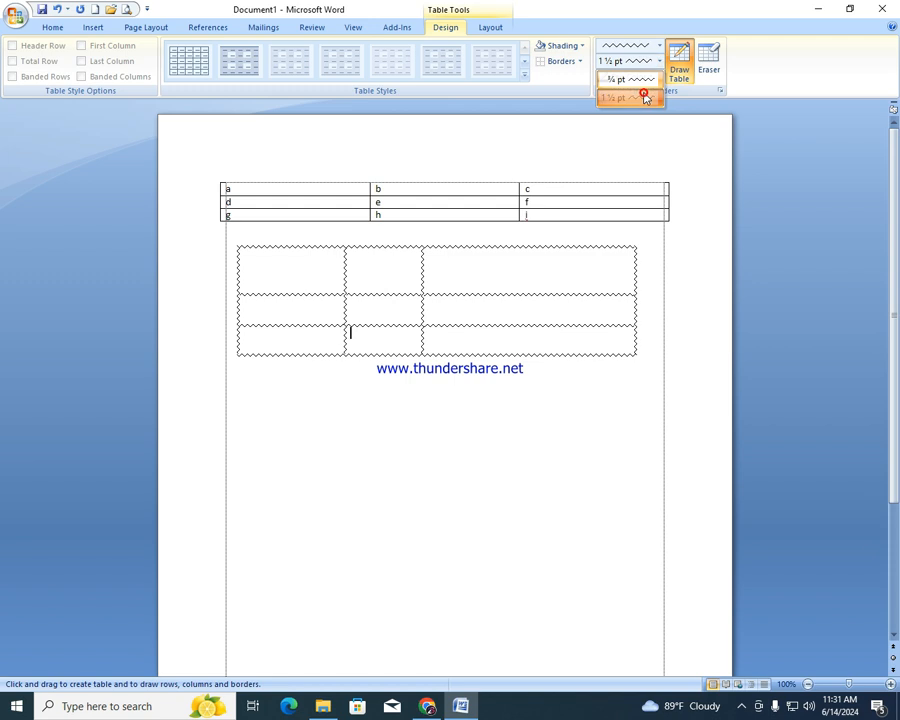
left_click_drag(480, 247, 484, 352)
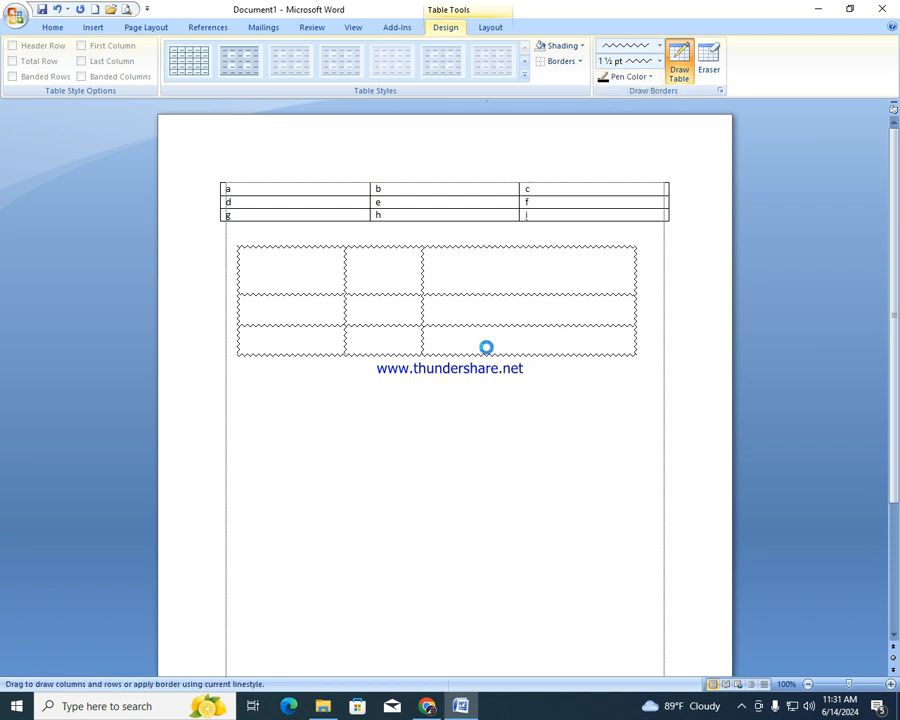
- Set the pen color to standard red, then draw a vertical line through the wavy table's last column and a horizontal line through its top row
left_click(649, 77)
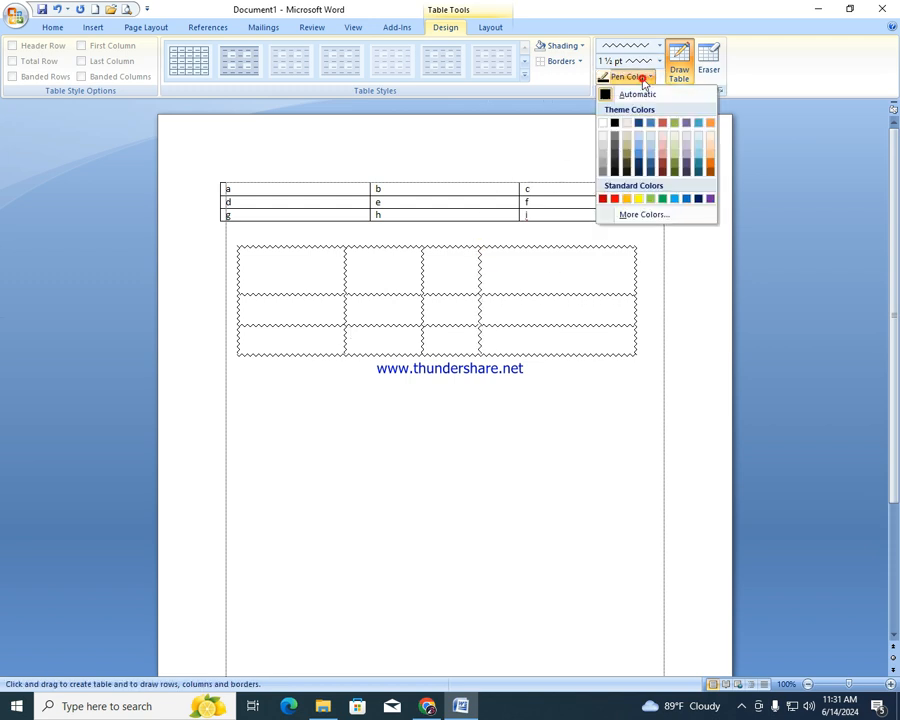
left_click(615, 197)
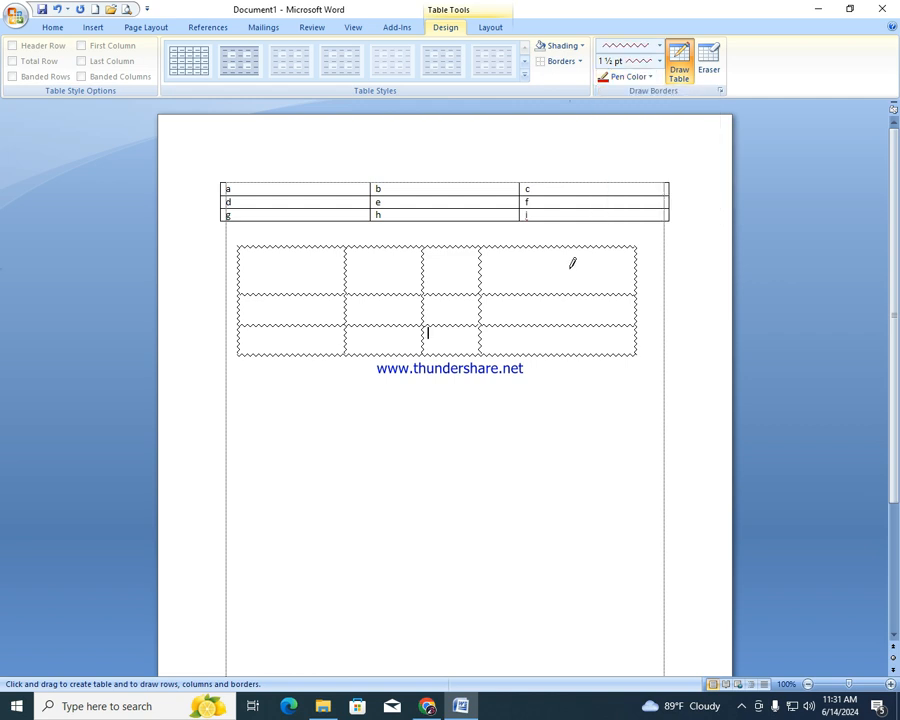
left_click_drag(570, 246, 556, 346)
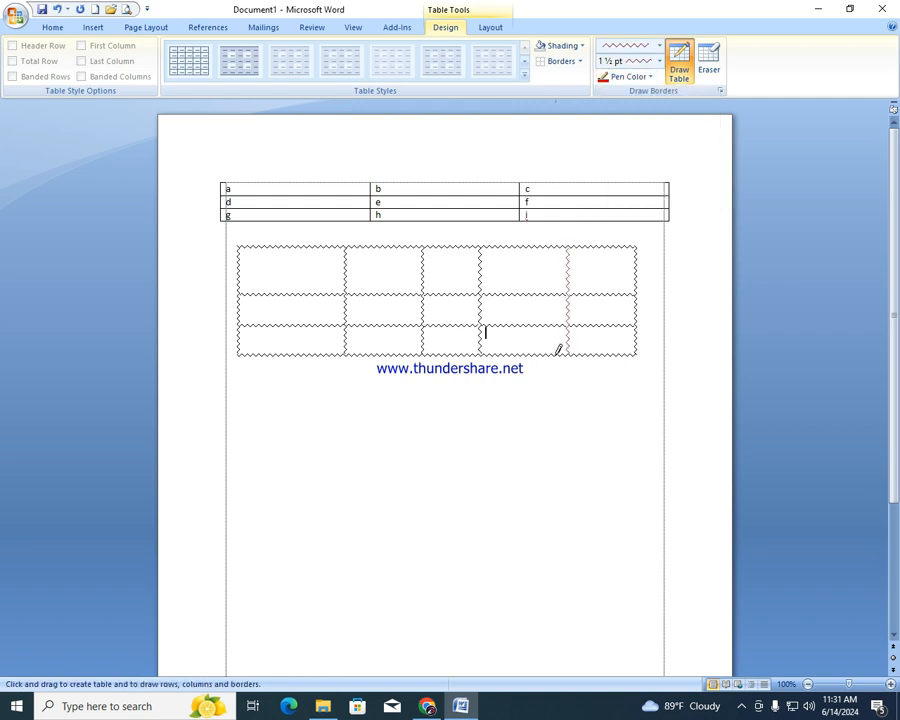
left_click_drag(239, 261, 632, 261)
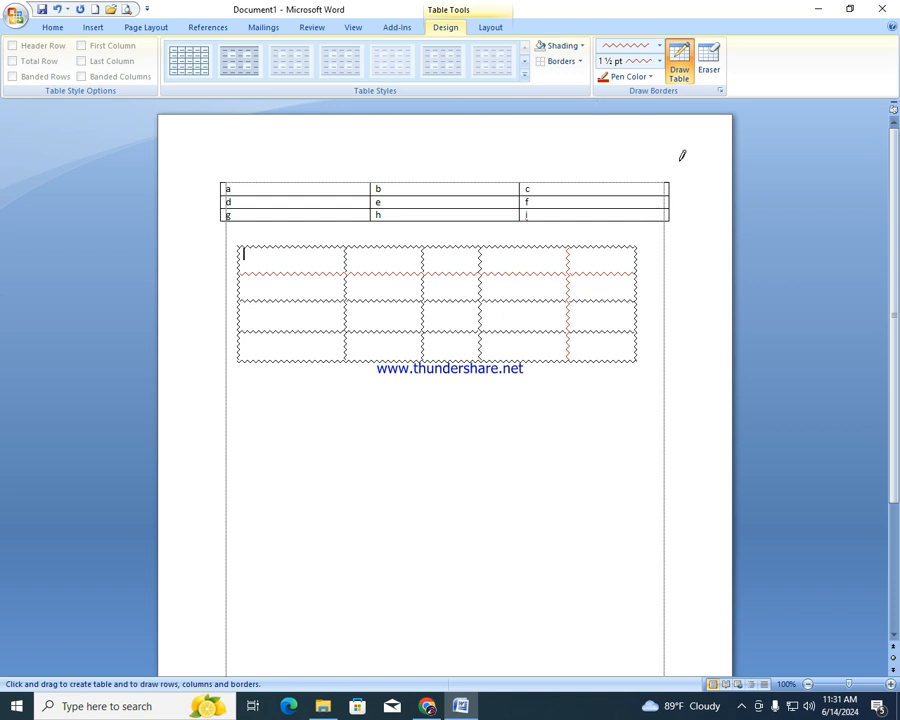
- Erase the entire wavy-bordered table with the Eraser, then erase the border between cells c and f in the lettered table and undo that erasure
left_click(706, 76)
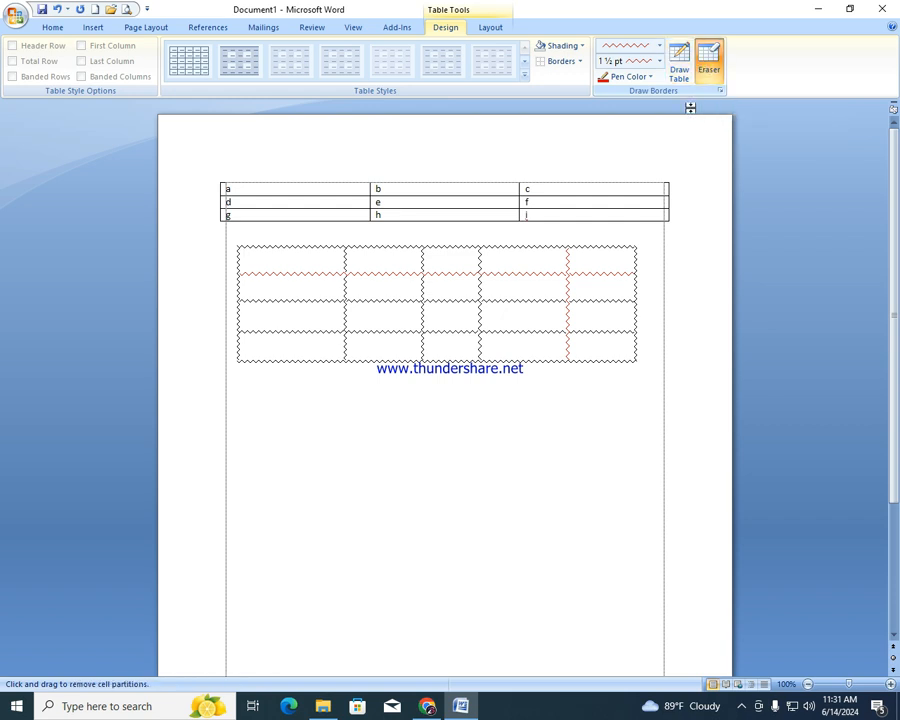
mouse_move(231, 240)
left_mouse_down()
mouse_move(595, 338)
mouse_move(639, 354)
mouse_move(650, 374)
left_mouse_up()
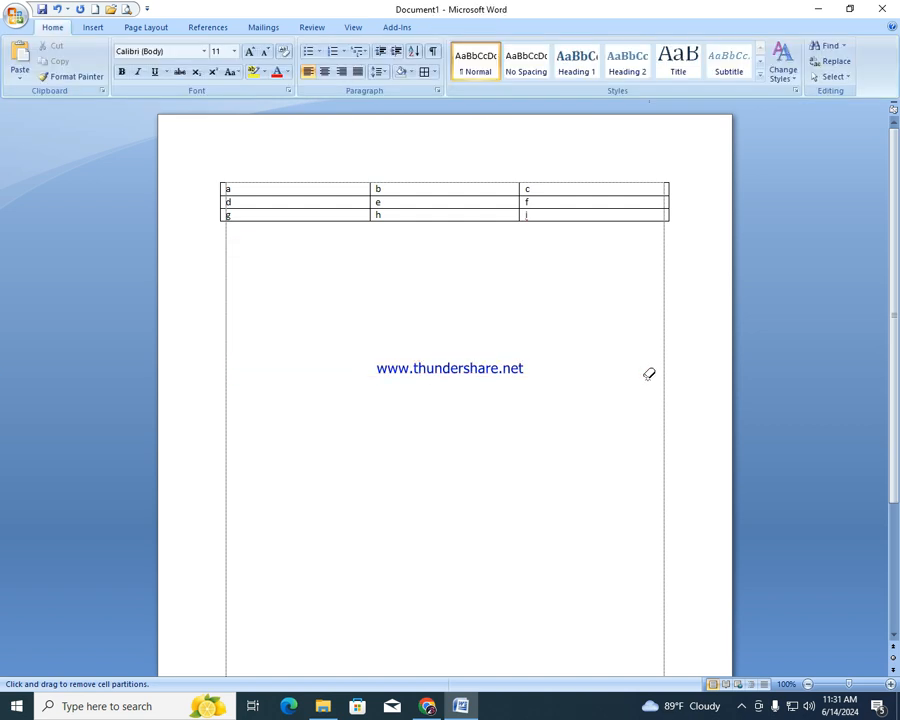
left_click(597, 189)
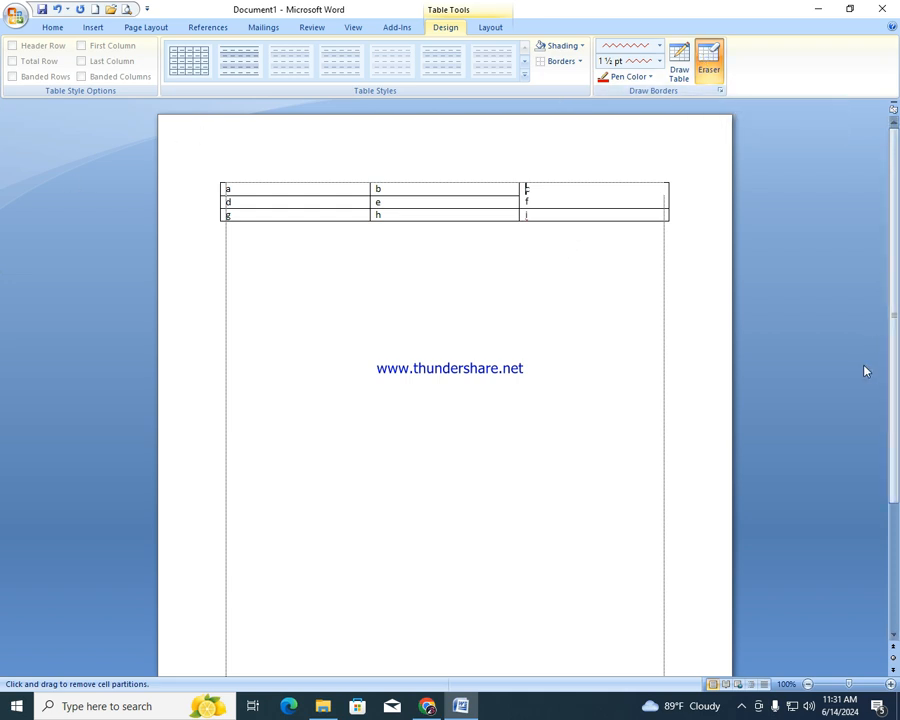
key("ctrl+End")
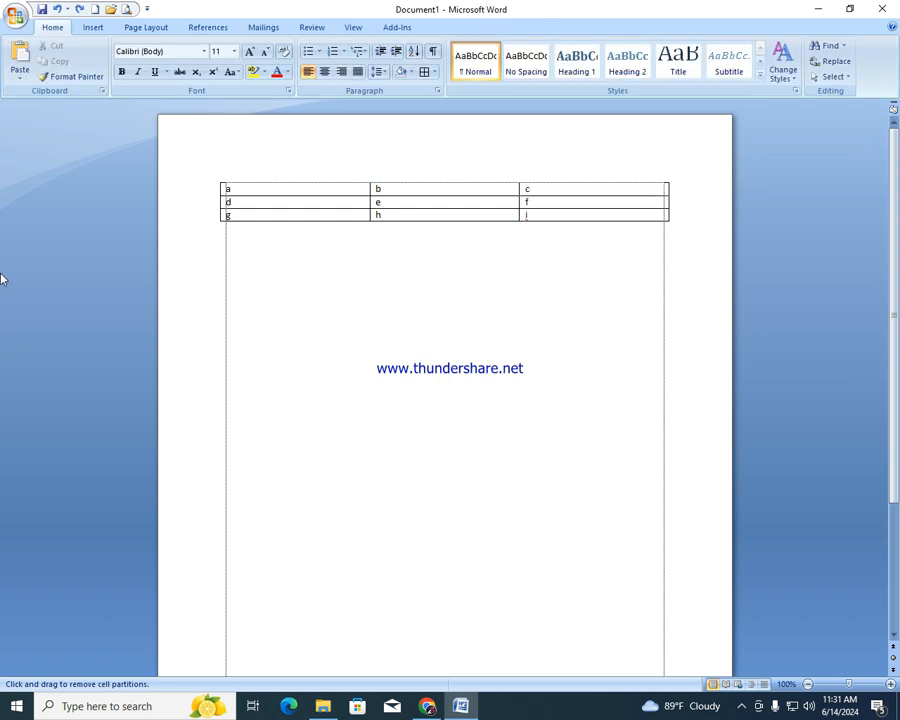
- Turn off the Eraser, then select the whole lettered table and delete it from the page
left_click(412, 190)
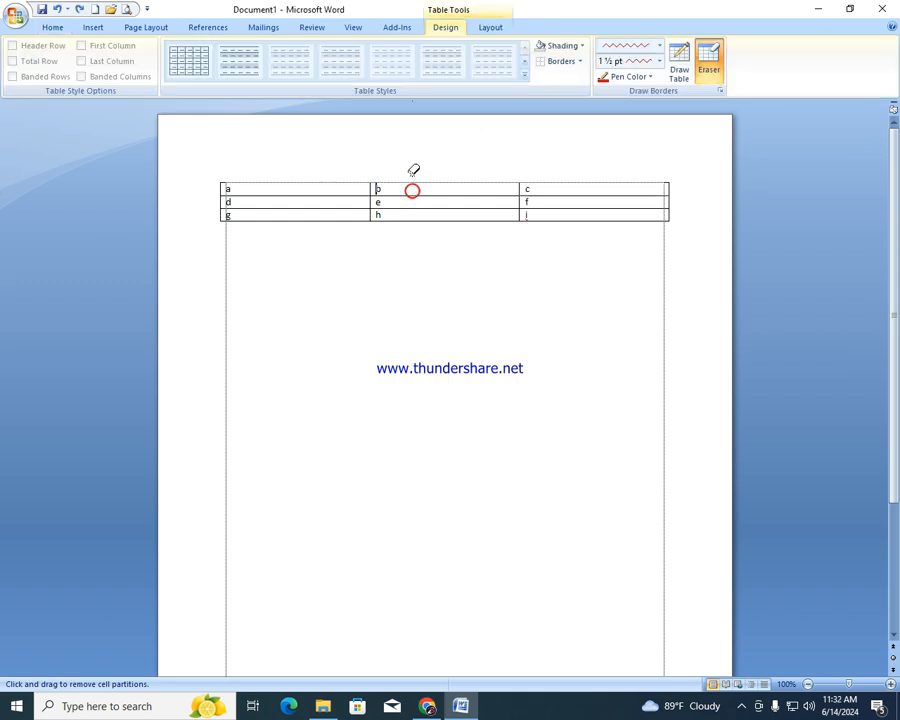
left_click(708, 58)
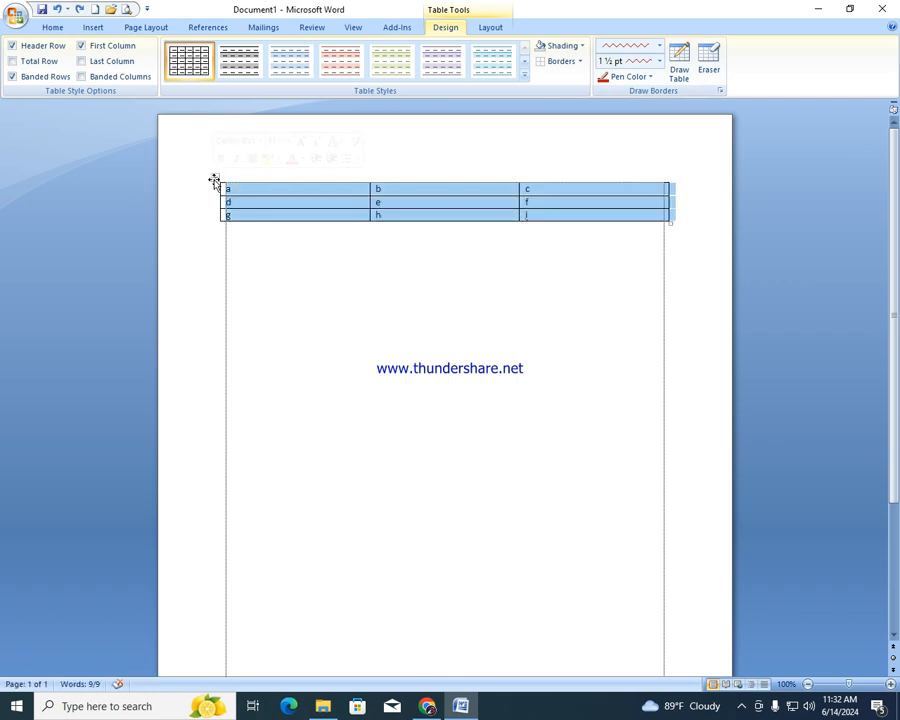
key("BackSpace")
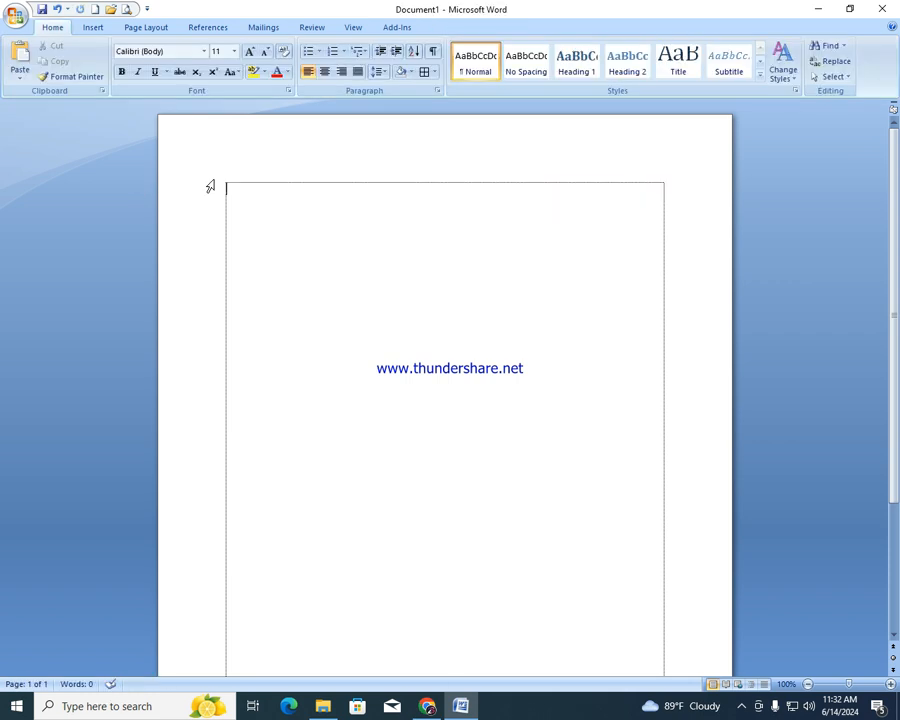